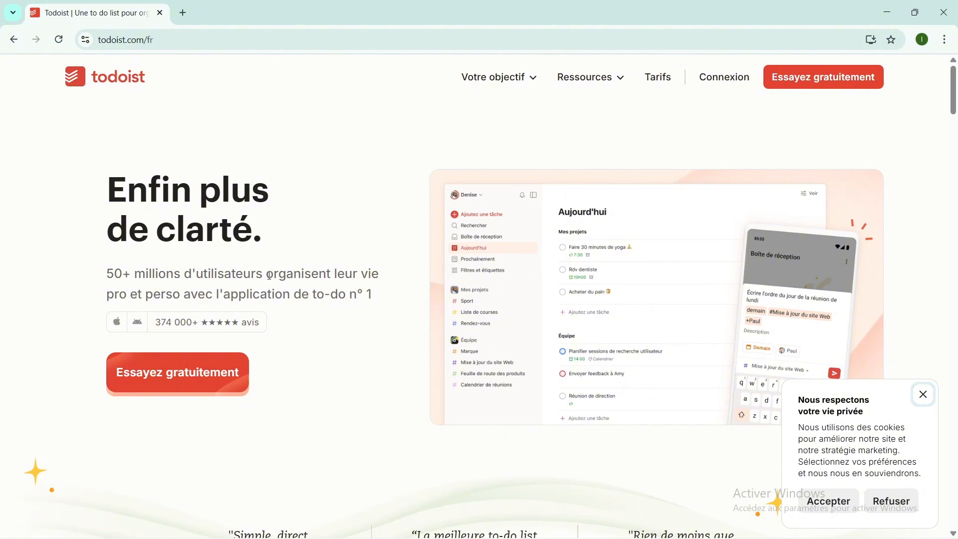
Look through the Todoist home page's introduction, press quotes and feature sections on task capture, organization, planning, teamwork and the product video
scroll(272, 272, down, 2)
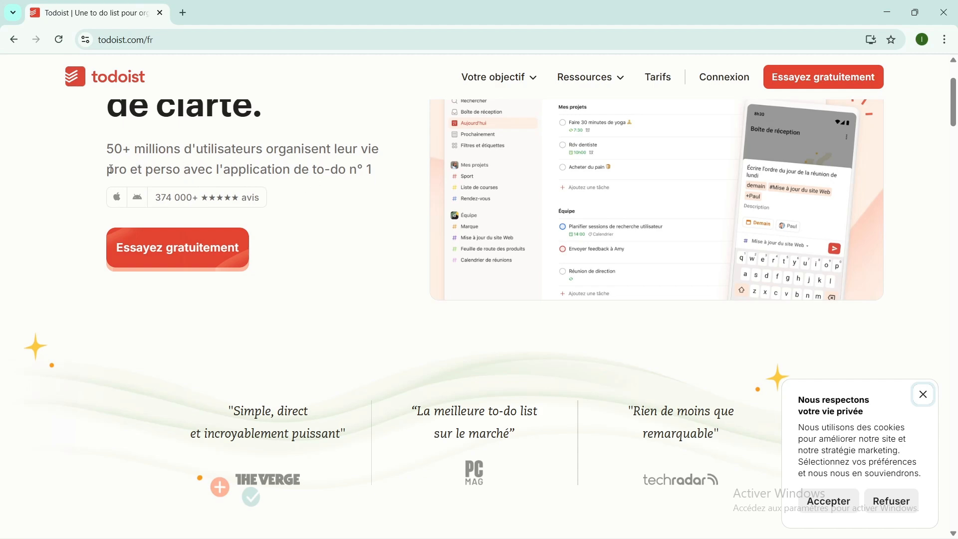
scroll(173, 199, down, 2)
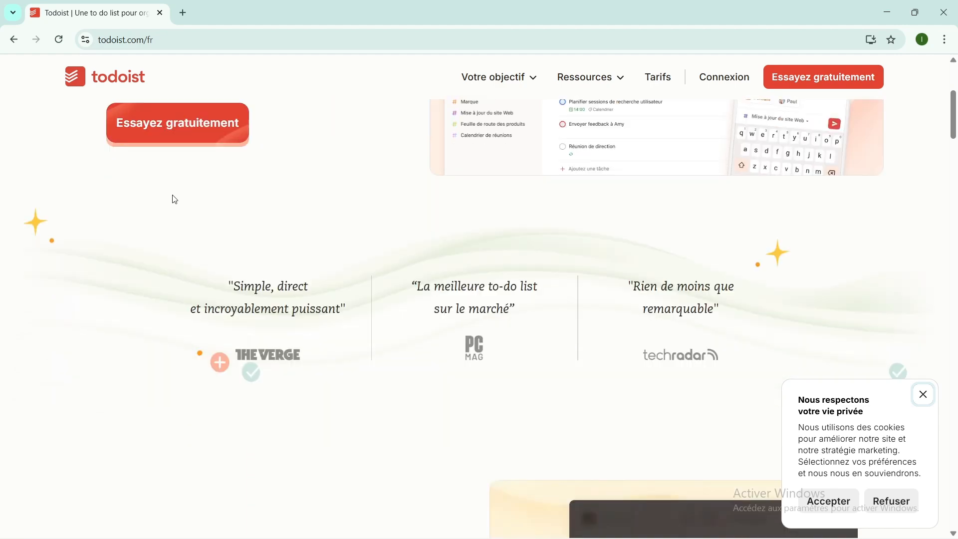
scroll(173, 199, up, 3)
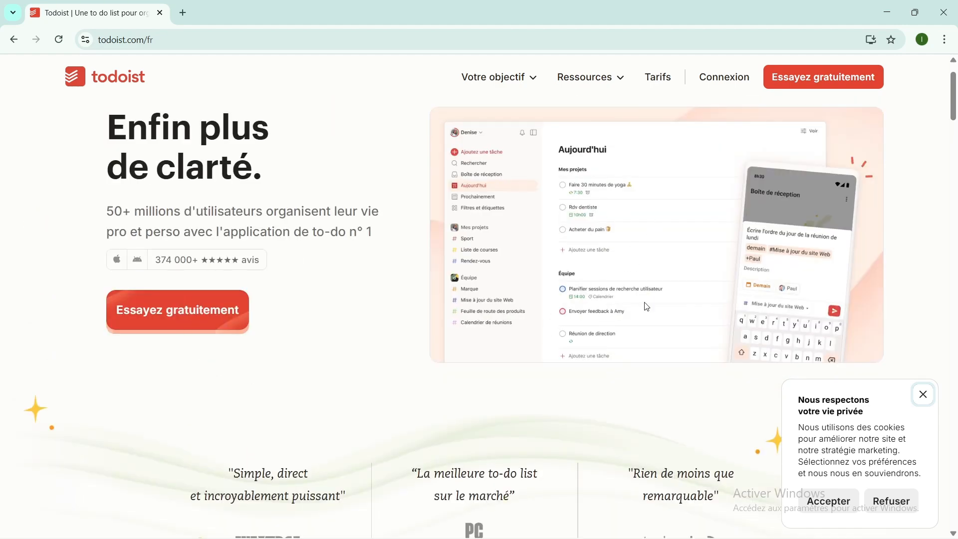
scroll(603, 294, down, 1)
scroll(603, 294, down, 4)
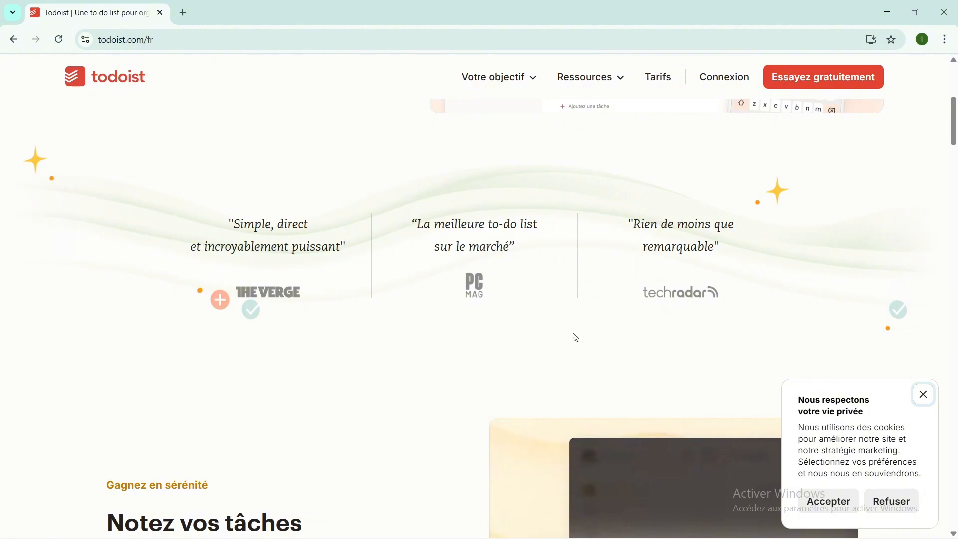
scroll(563, 344, down, 5)
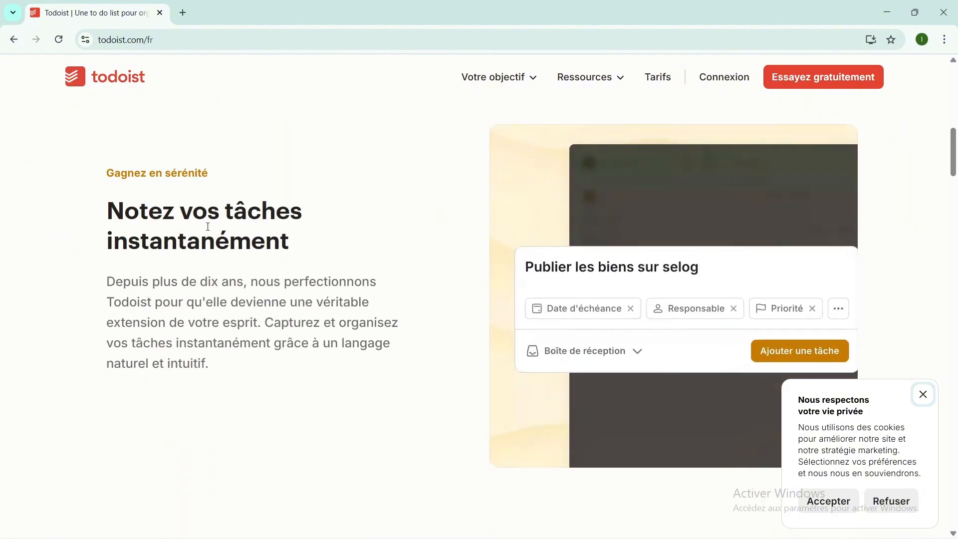
scroll(226, 293, down, 1)
scroll(226, 293, down, 7)
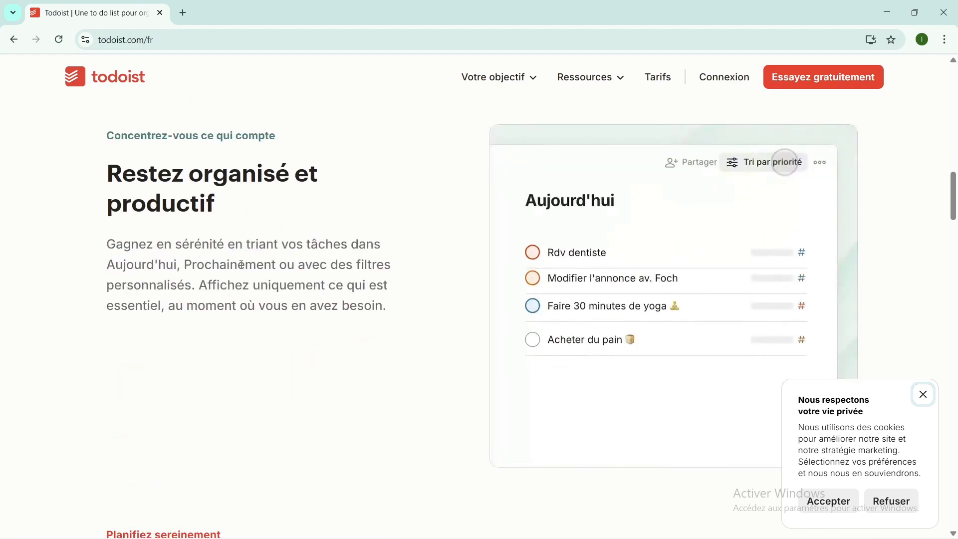
scroll(366, 301, down, 5)
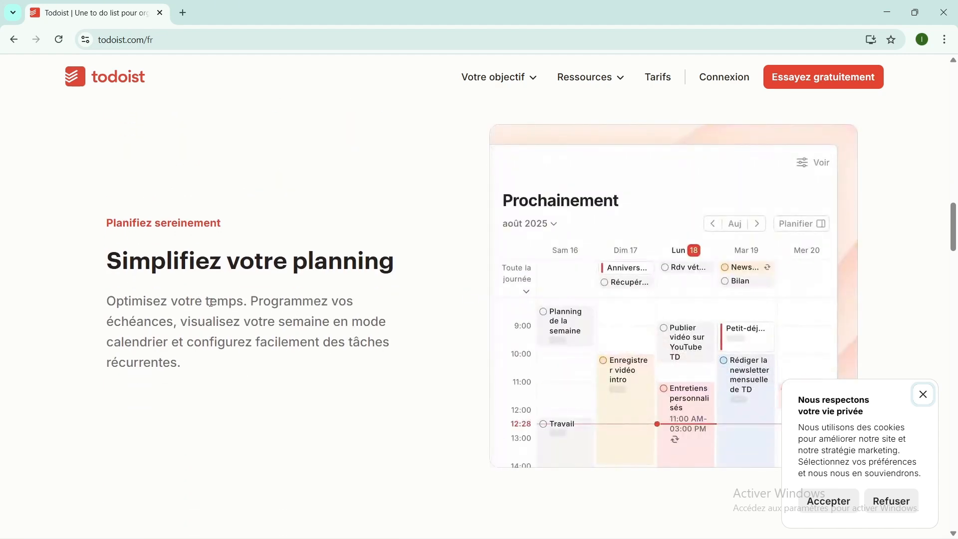
scroll(338, 338, down, 2)
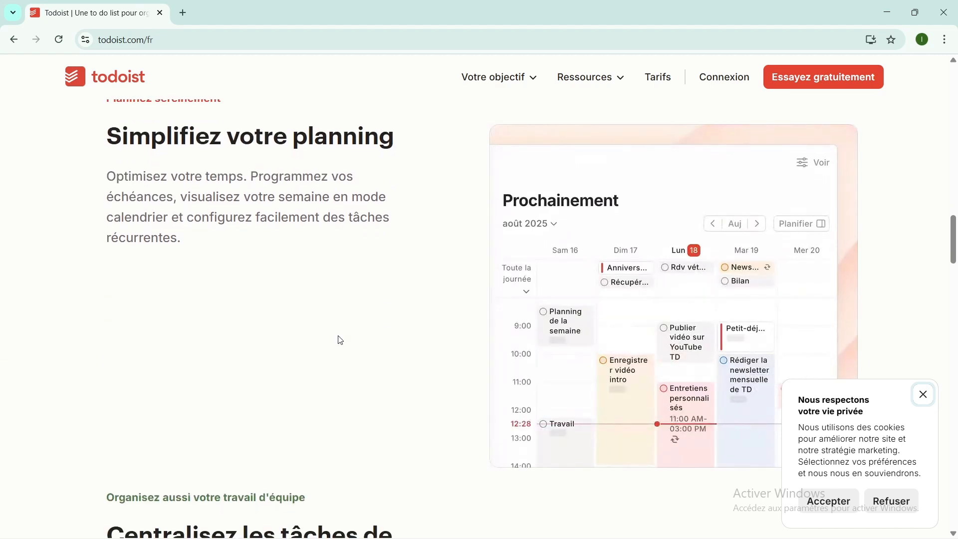
scroll(338, 338, down, 2)
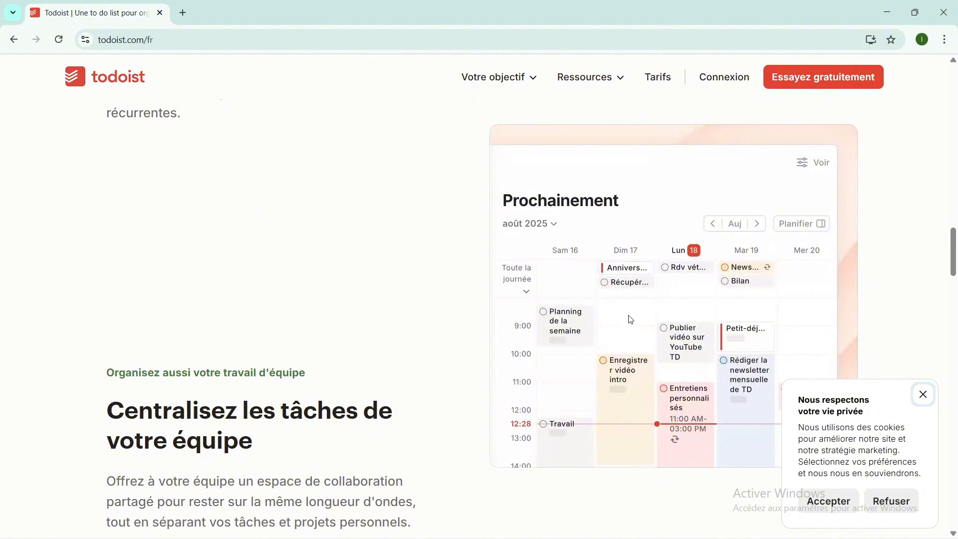
scroll(631, 321, down, 2)
scroll(432, 344, down, 2)
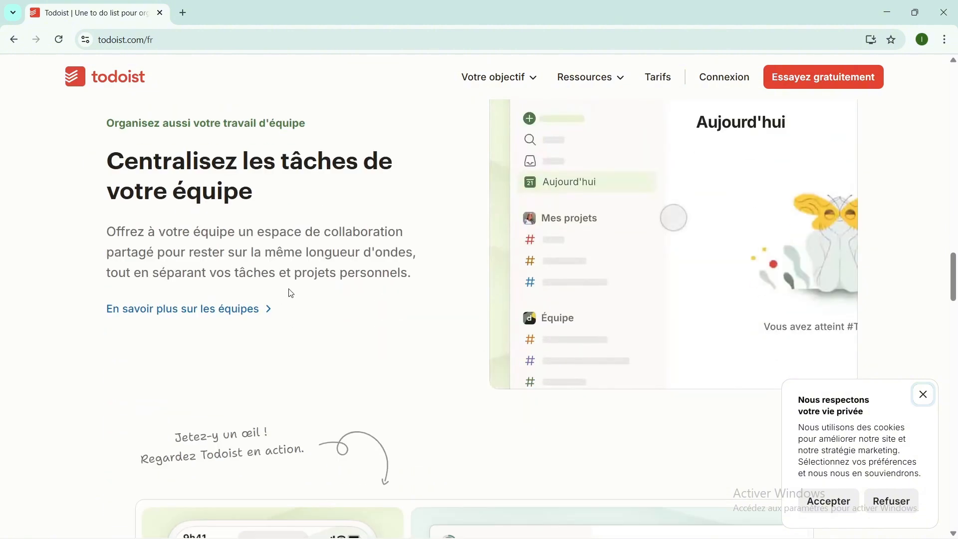
scroll(220, 305, down, 7)
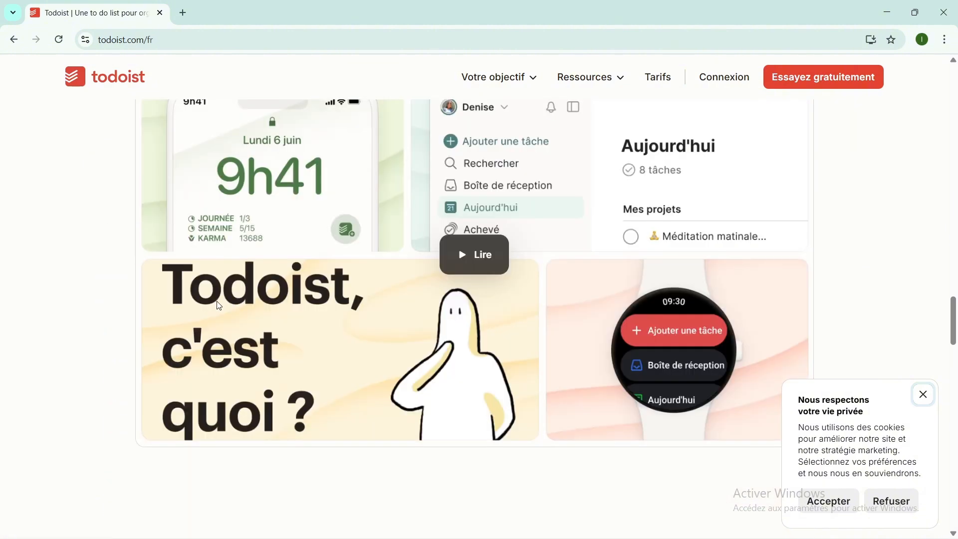
Review the home page's project templates, the AI assistant section, the trusted task manager section and the footer links
scroll(274, 385, down, 7)
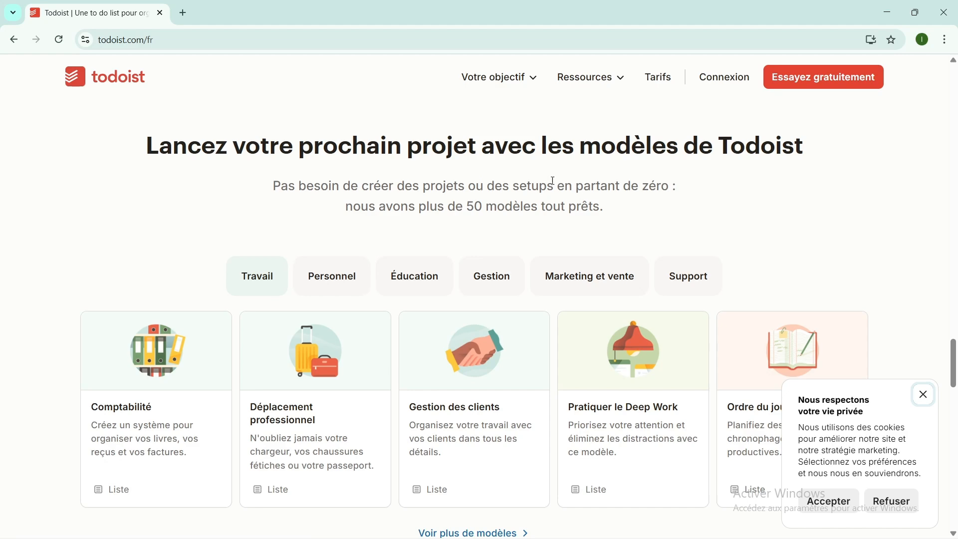
scroll(546, 226, down, 3)
scroll(522, 225, up, 3)
scroll(332, 339, down, 1)
scroll(331, 341, down, 1)
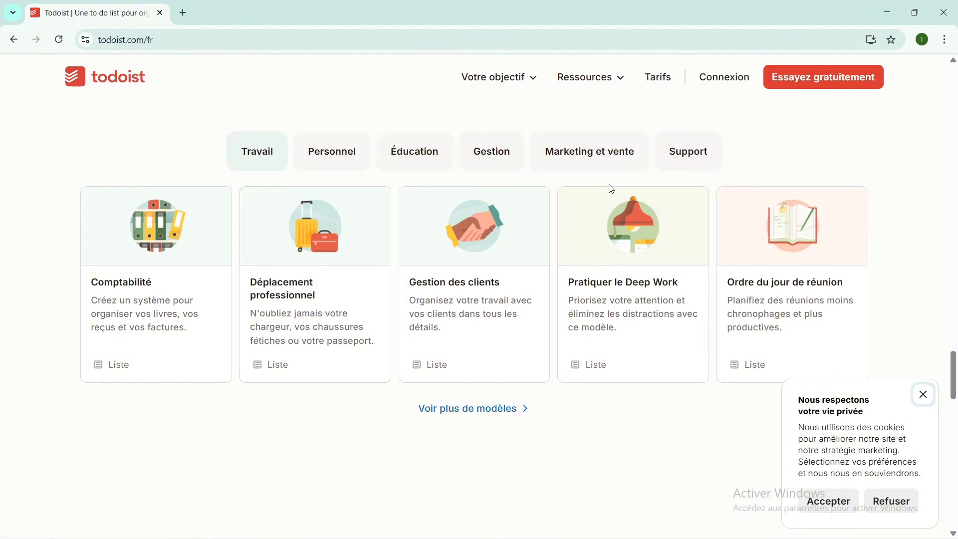
scroll(487, 307, down, 3)
scroll(486, 307, down, 4)
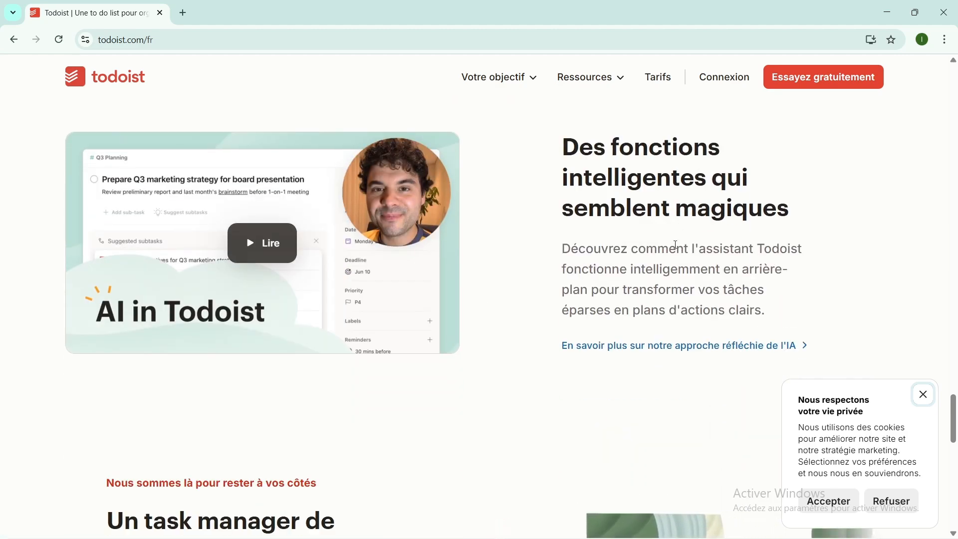
scroll(690, 290, down, 4)
scroll(690, 290, down, 10)
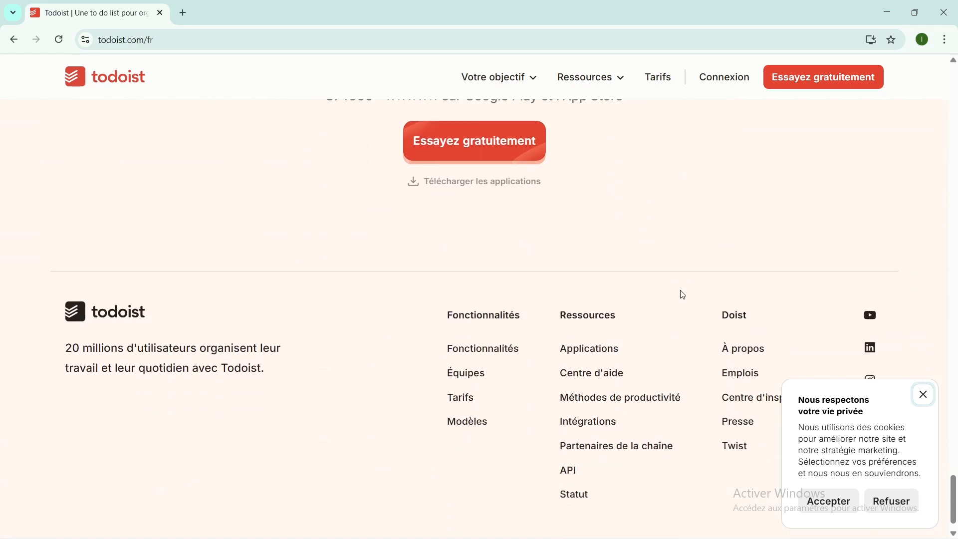
scroll(407, 326, down, 1)
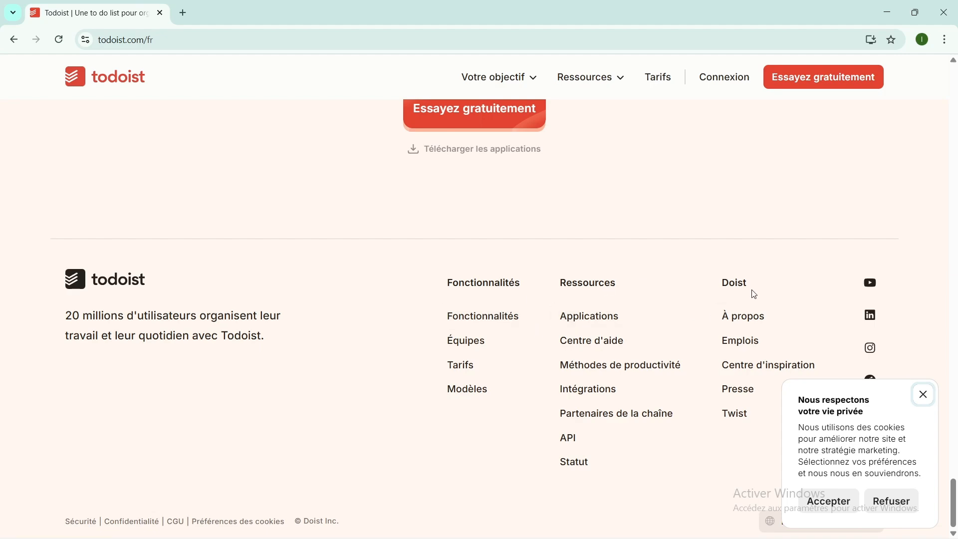
scroll(739, 303, up, 15)
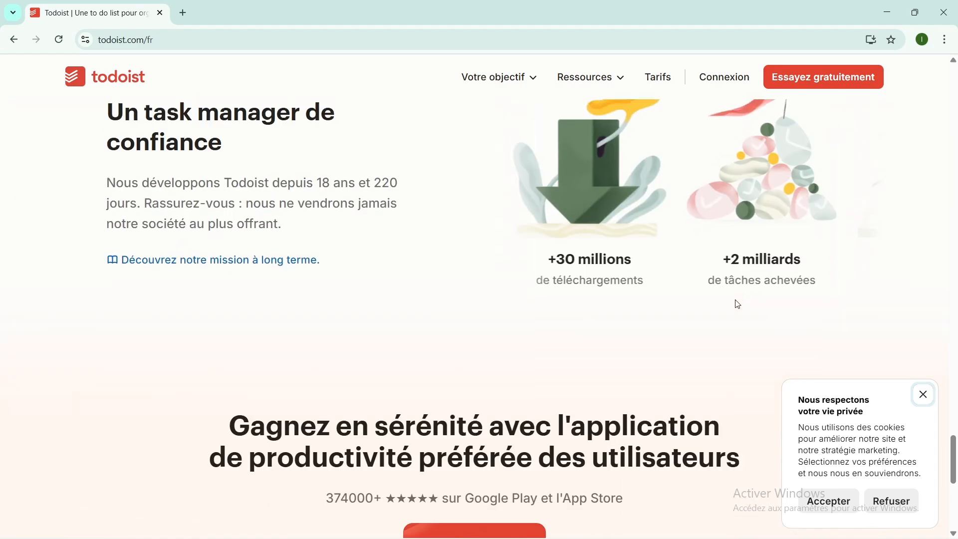
Look over the site's goal categories, such as task, project and time management, and its resources
mouse_move(513, 83)
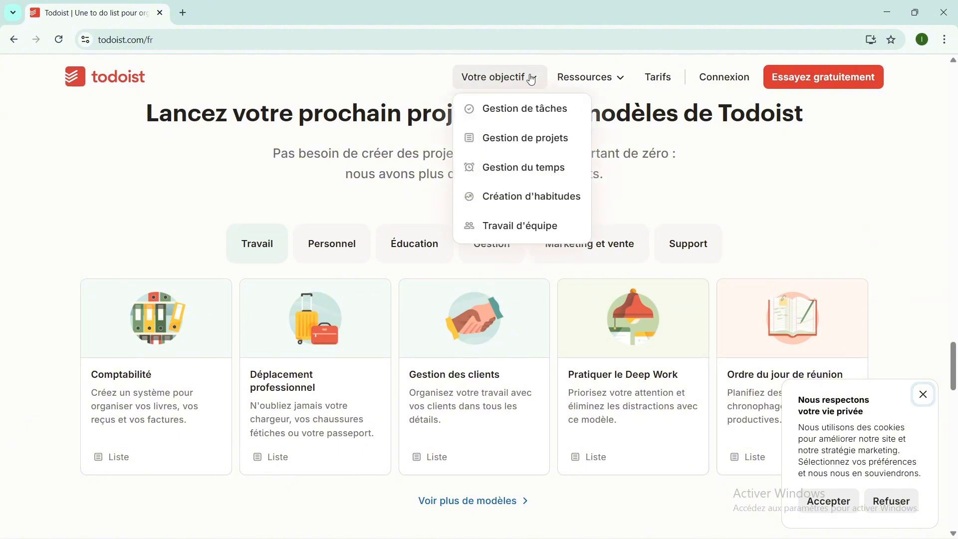
scroll(528, 148, down, 3)
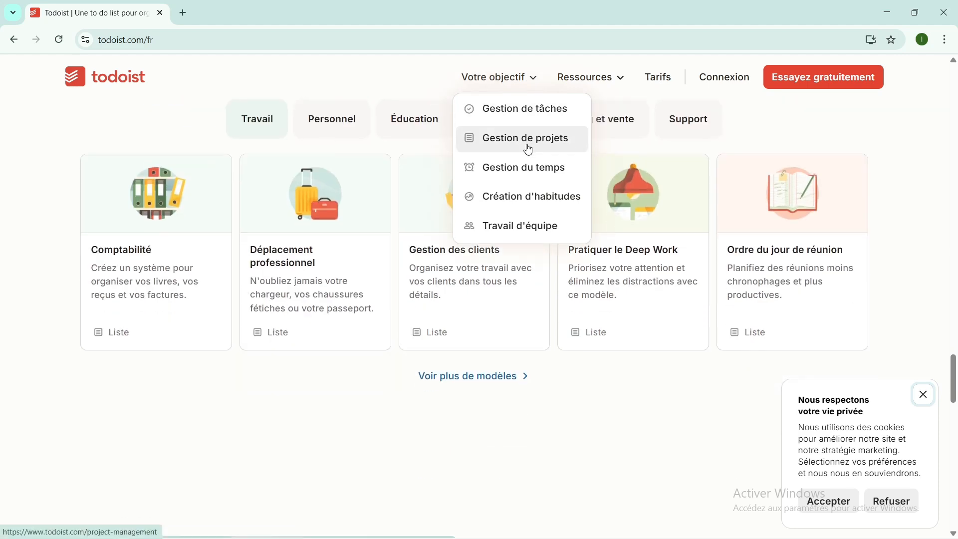
mouse_move(623, 83)
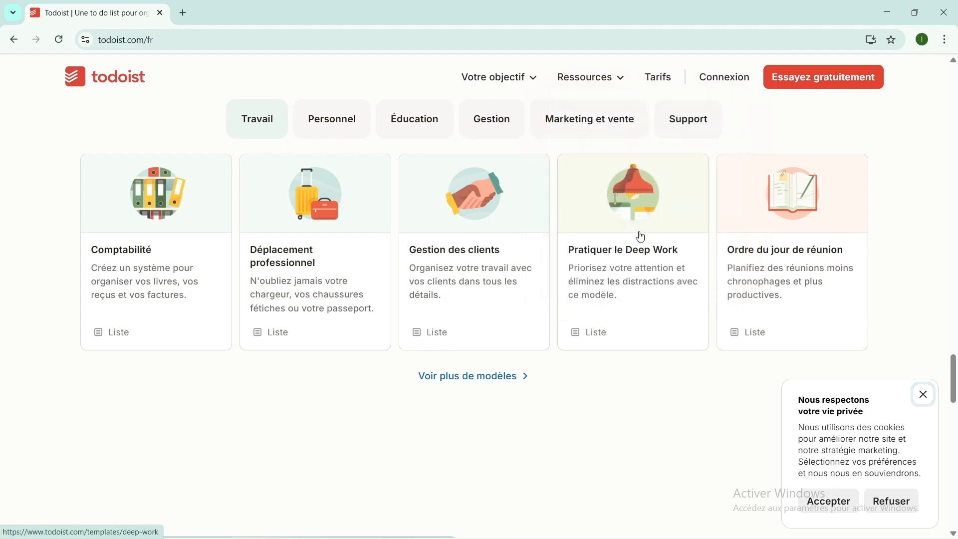
scroll(637, 235, up, 8)
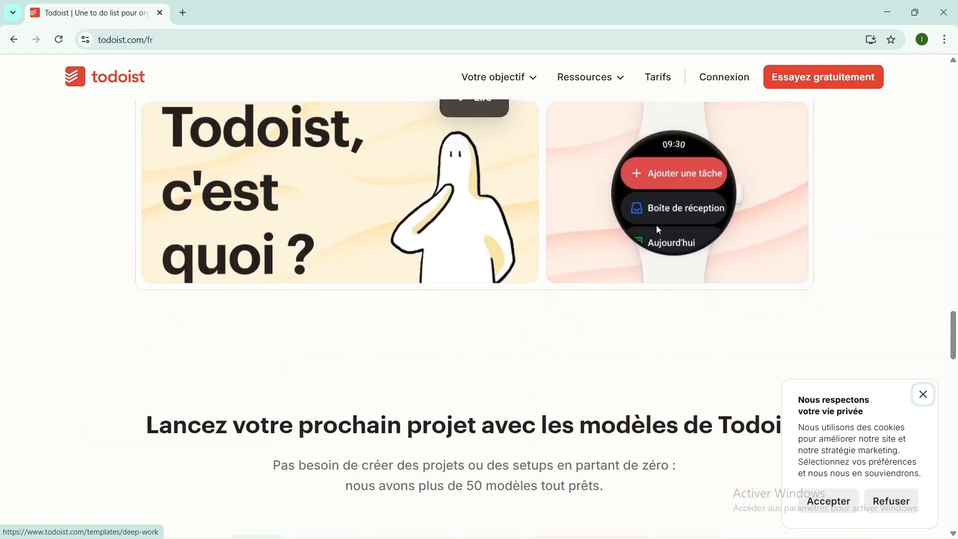
Sign up for a free Todoist account with the existing Google account and authorize the access
click(815, 80)
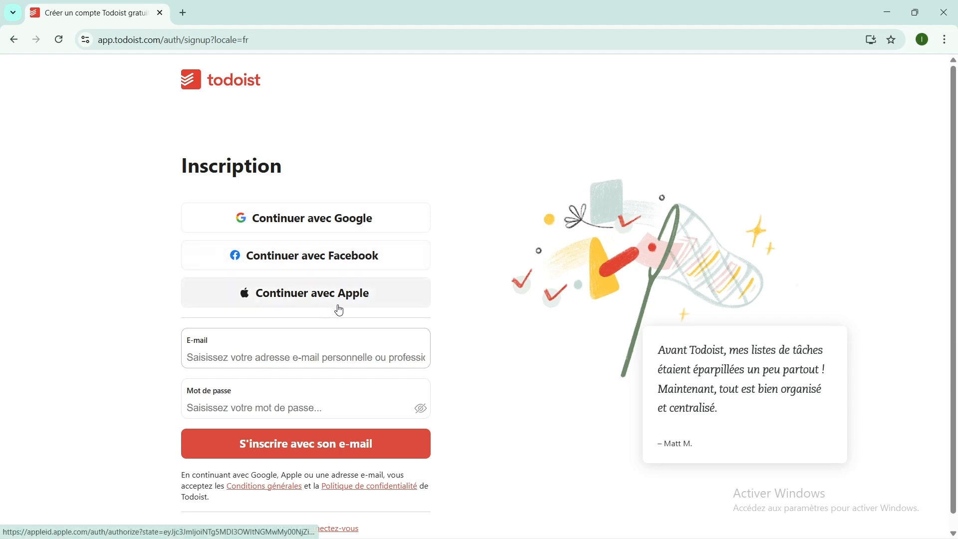
click(255, 334)
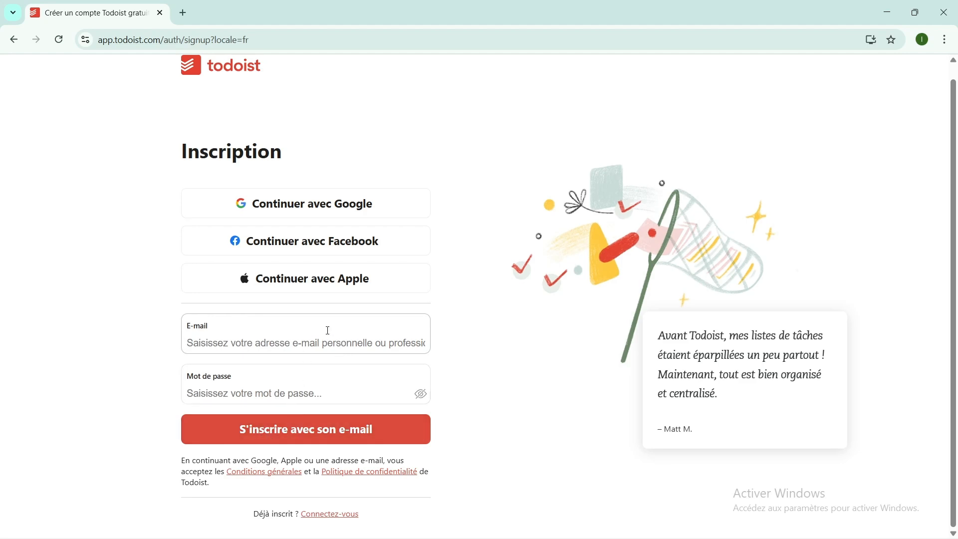
click(295, 209)
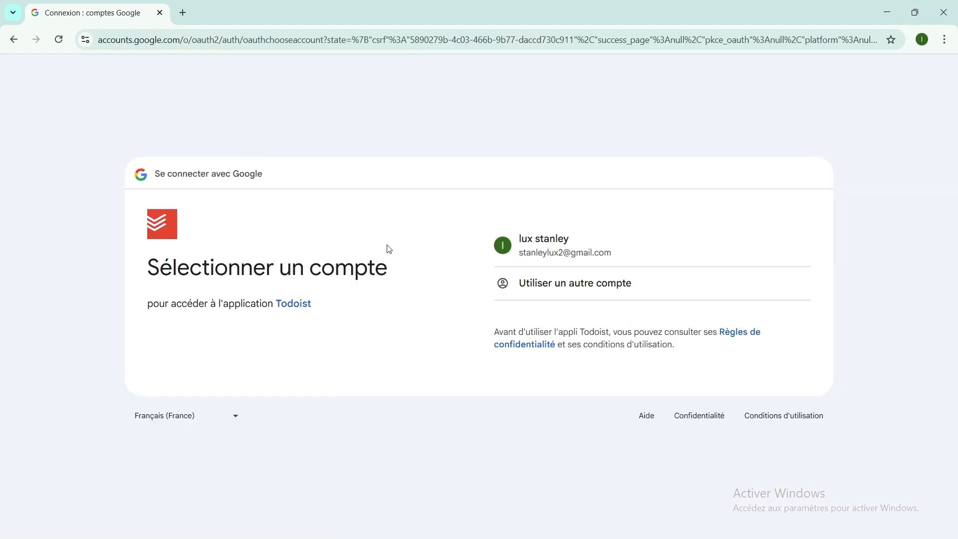
click(538, 244)
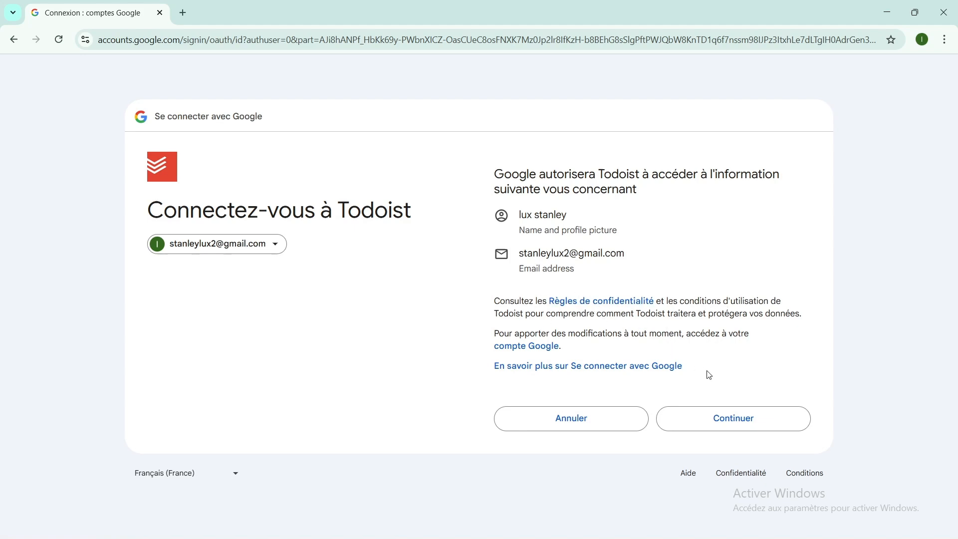
click(751, 427)
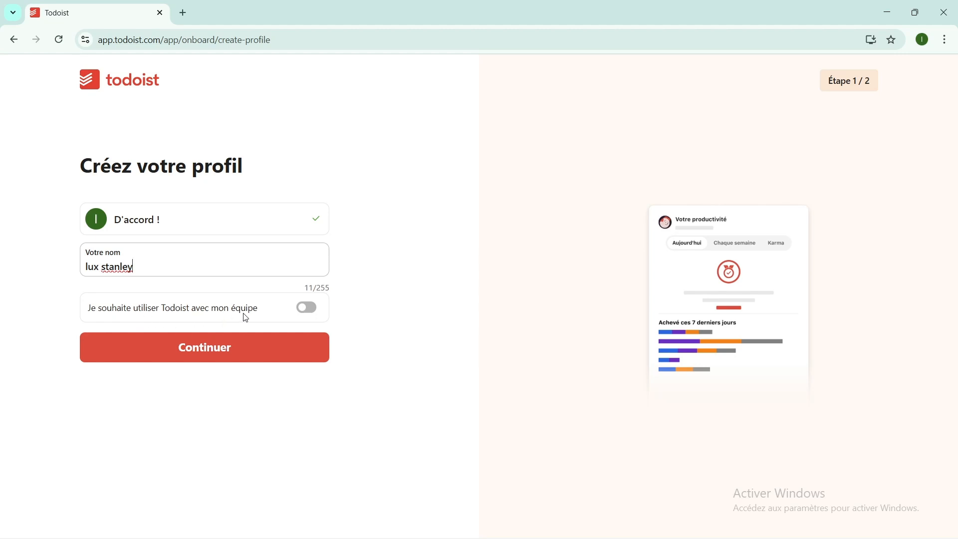
Enable using Todoist with a team in the profile and submit the team setup with the name "new team"
click(304, 310)
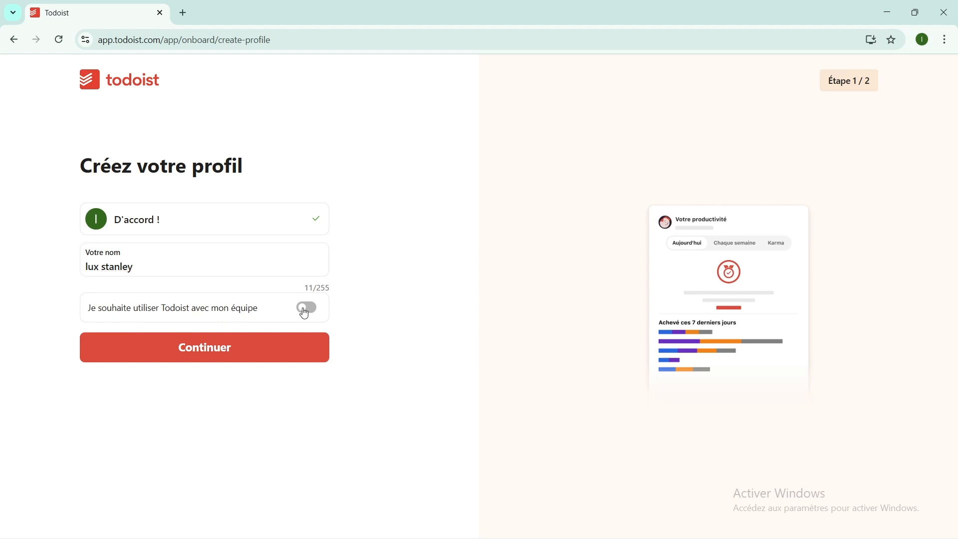
click(229, 345)
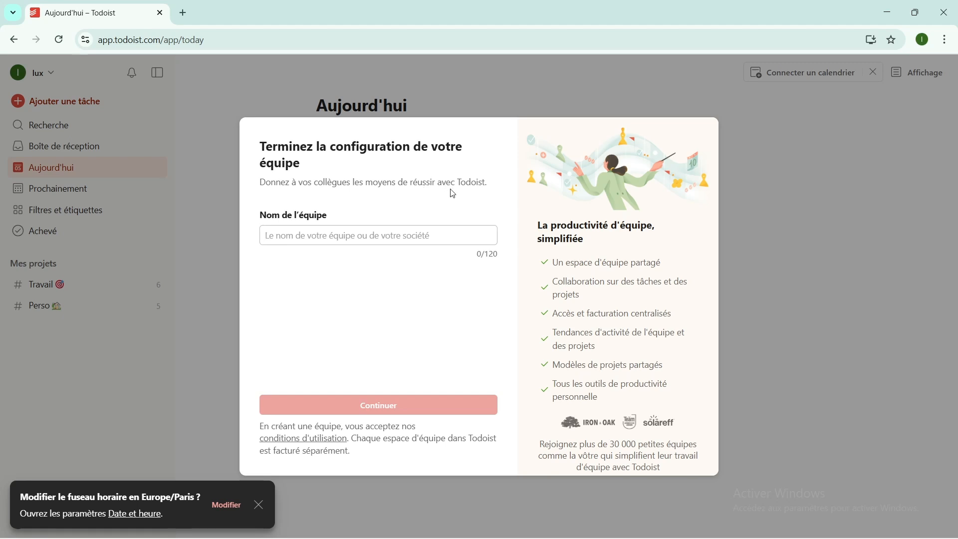
click(291, 237)
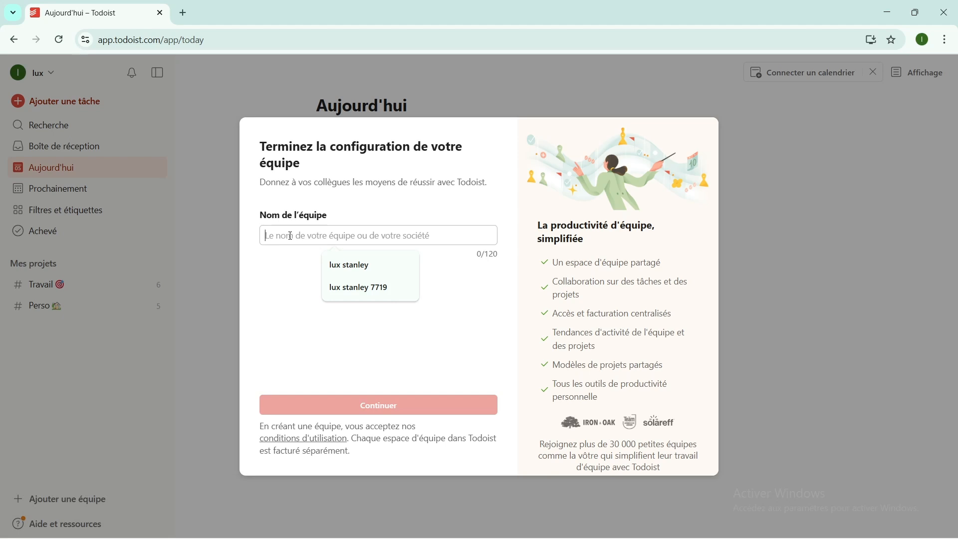
text(new team)
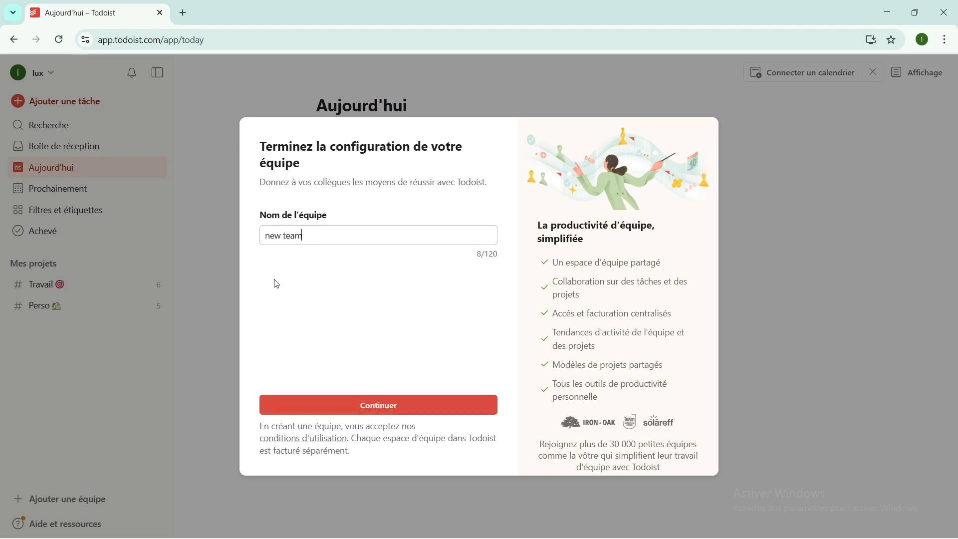
click(301, 405)
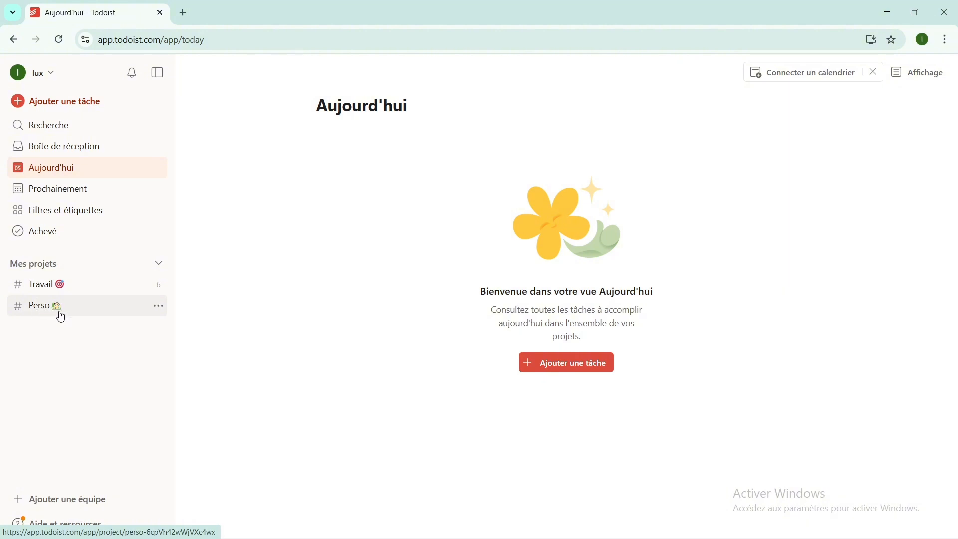
Start a new task named "mon projet de travail" and give it Priorité 3
click(51, 106)
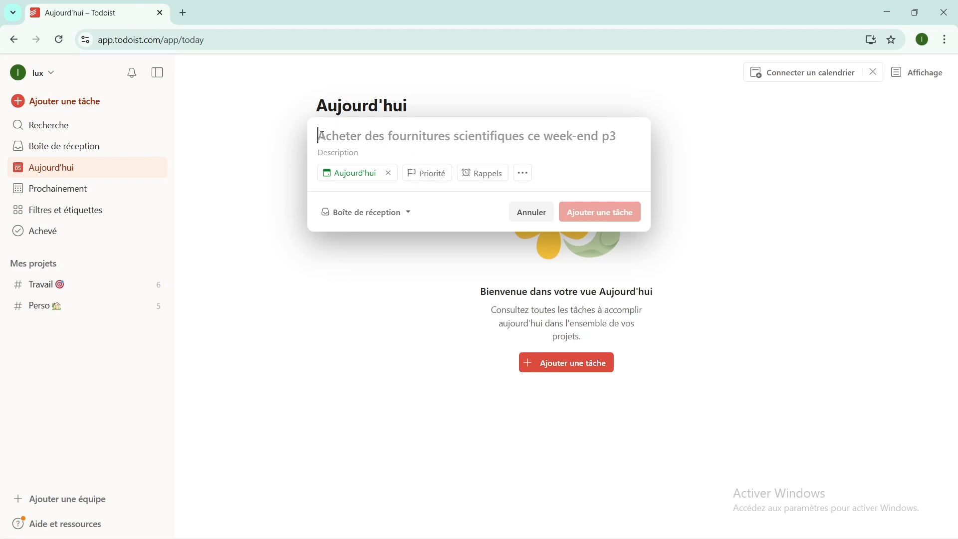
text(mon projet de travail)
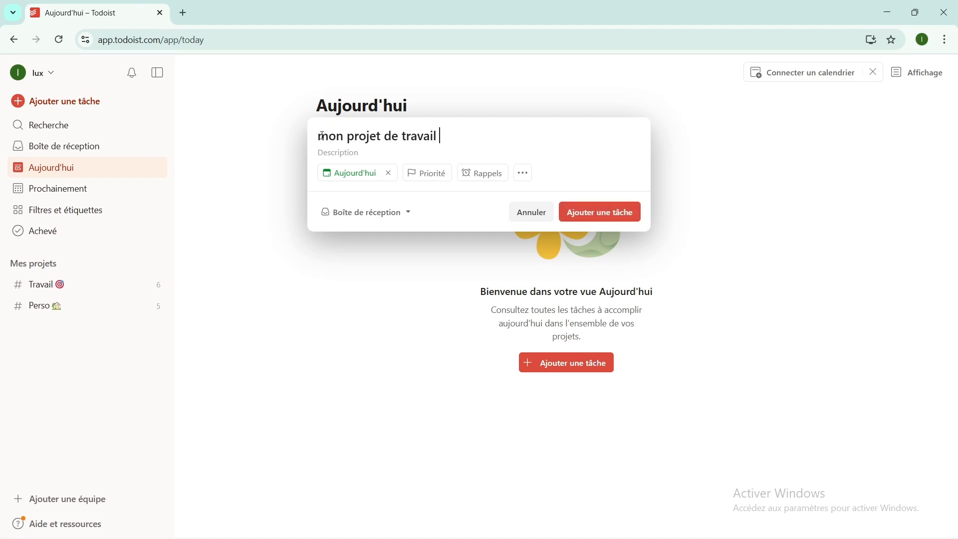
click(367, 177)
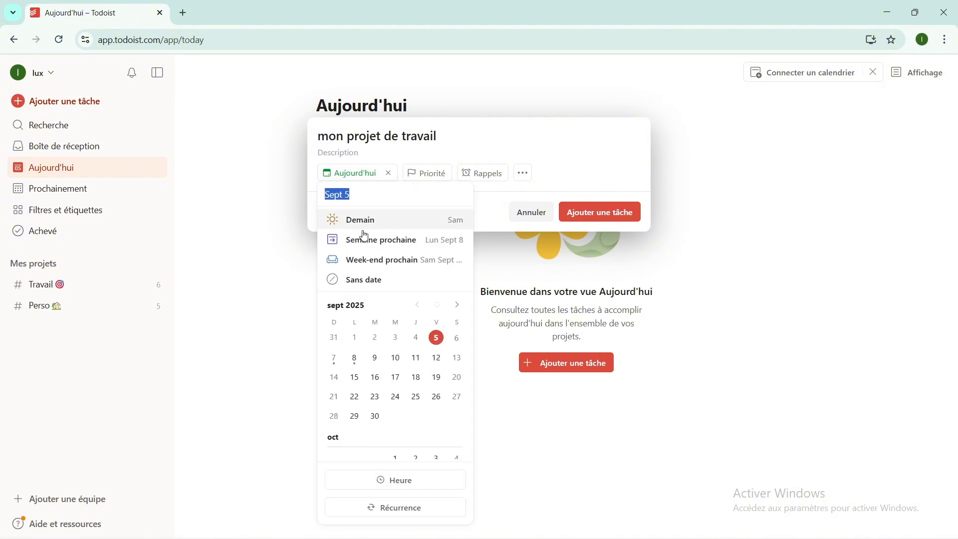
click(431, 178)
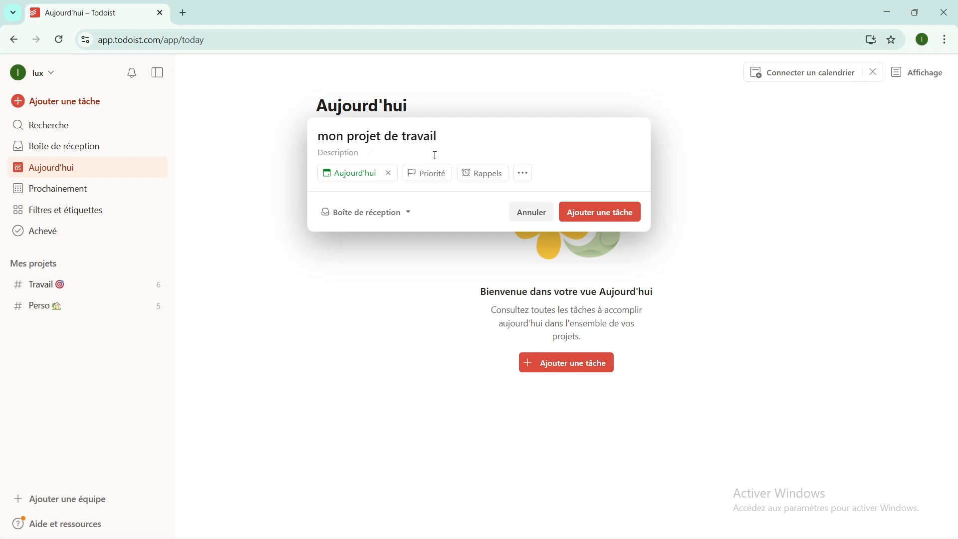
click(428, 175)
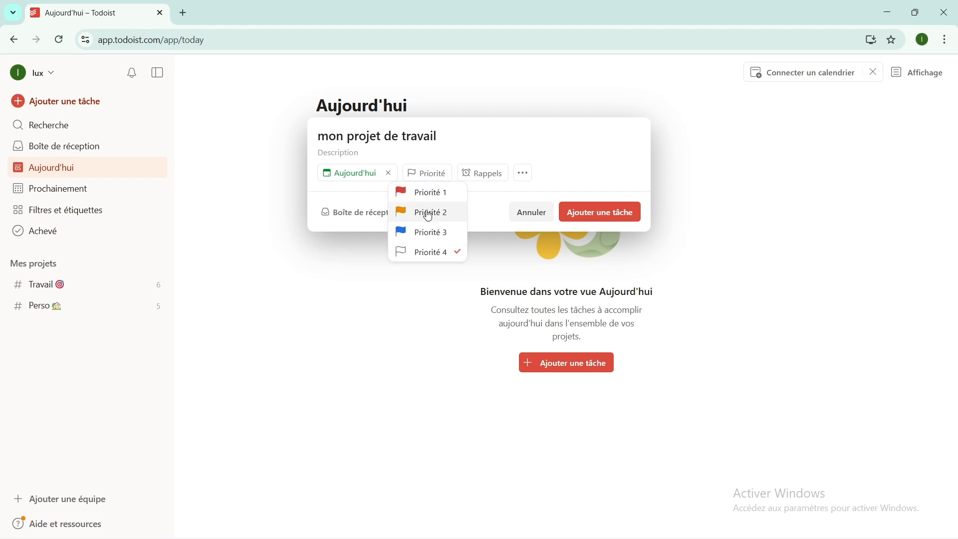
click(419, 232)
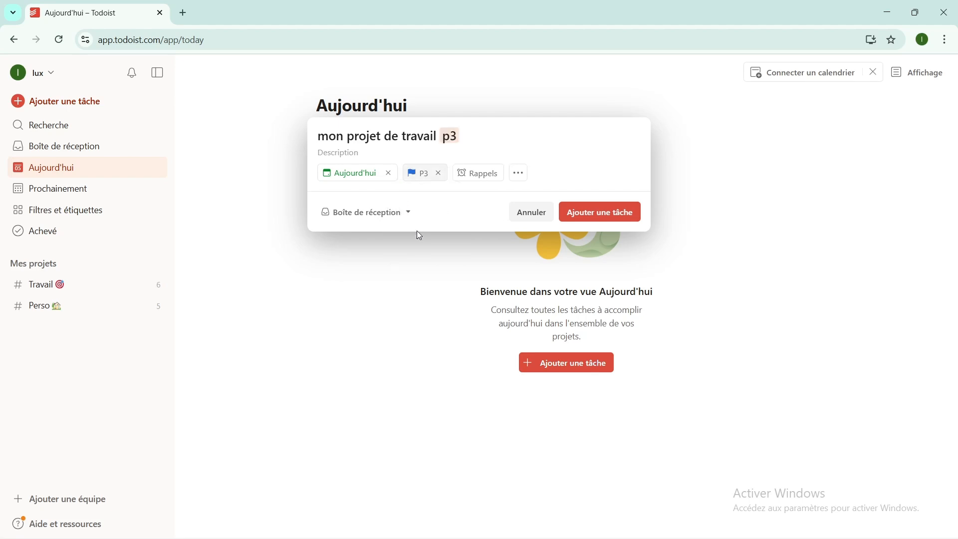
Look over the reminder options and the additional task actions for the new task
click(485, 177)
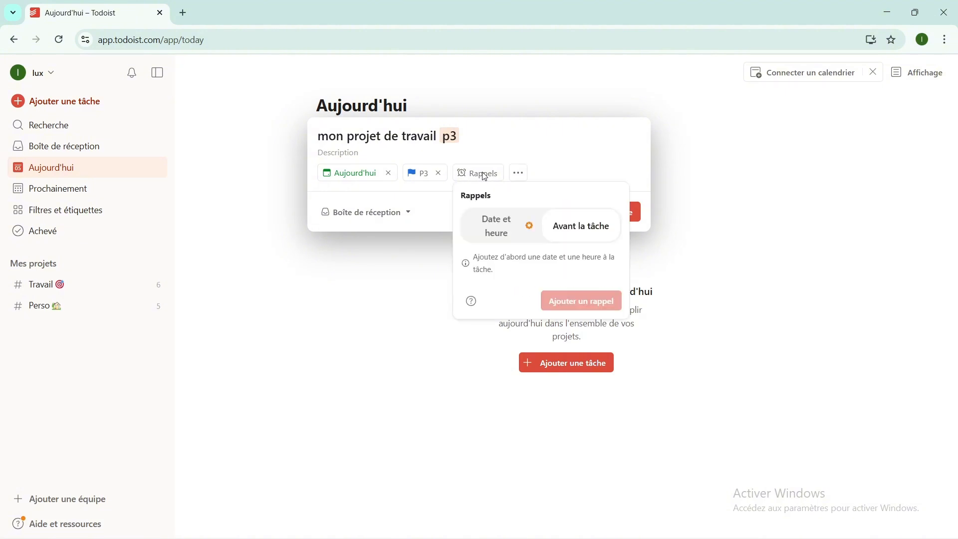
click(519, 175)
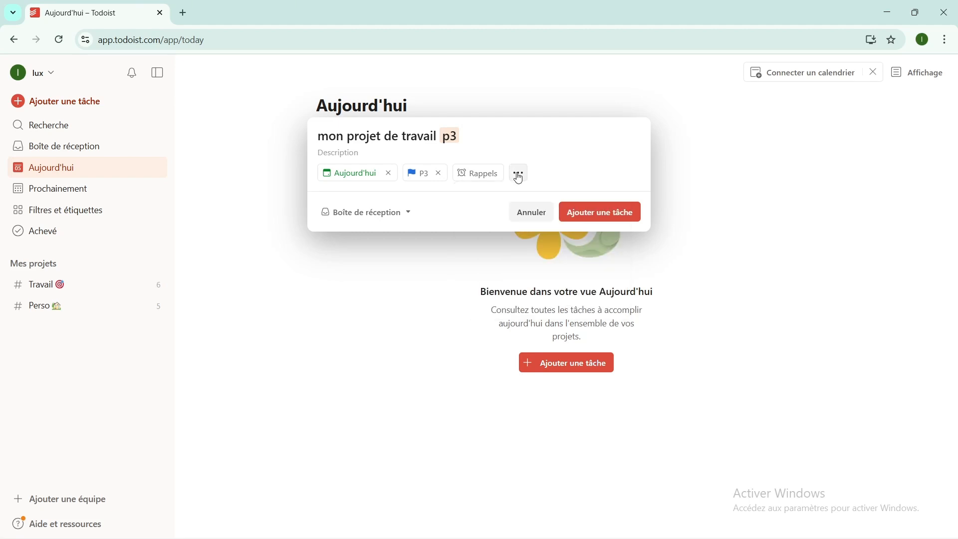
click(520, 176)
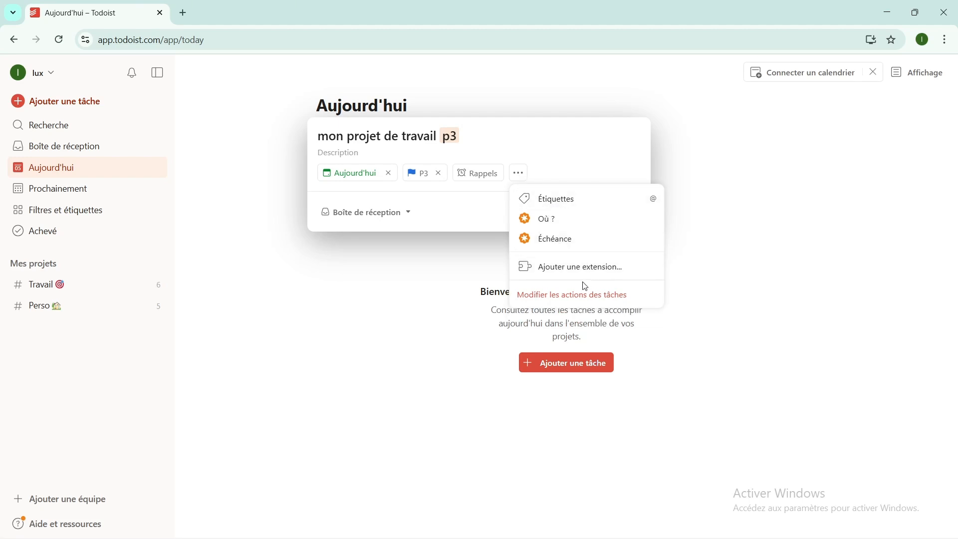
click(573, 136)
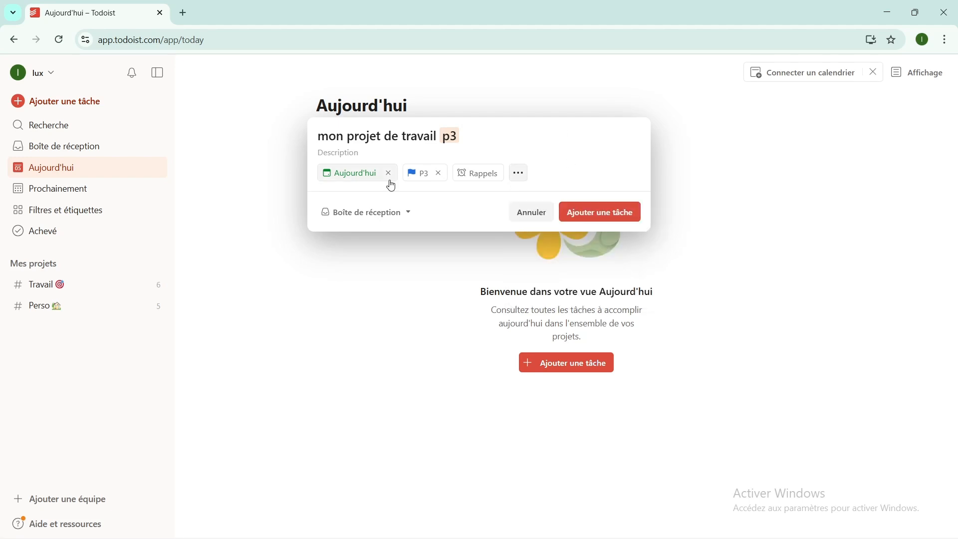
Replace the task's due date with September 8 and add the task to the inbox
click(387, 175)
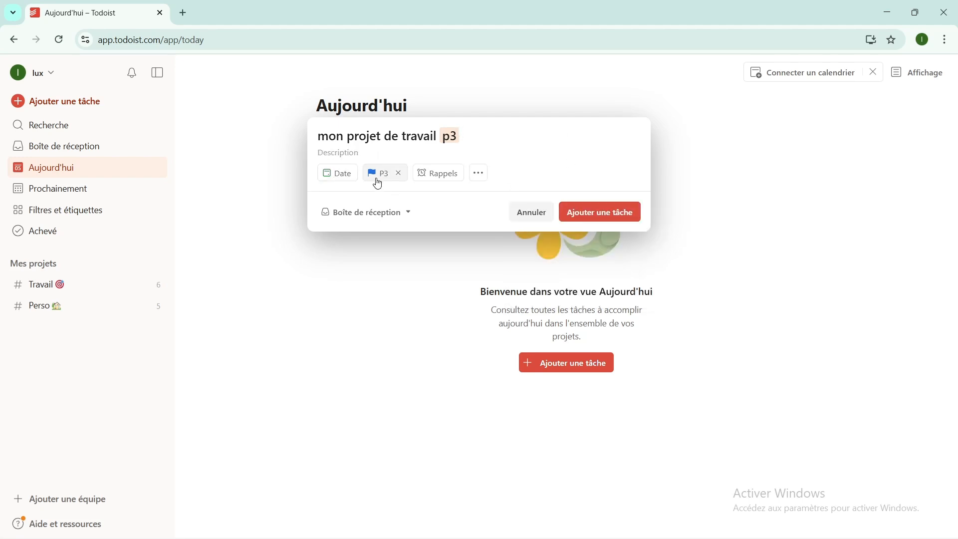
click(348, 177)
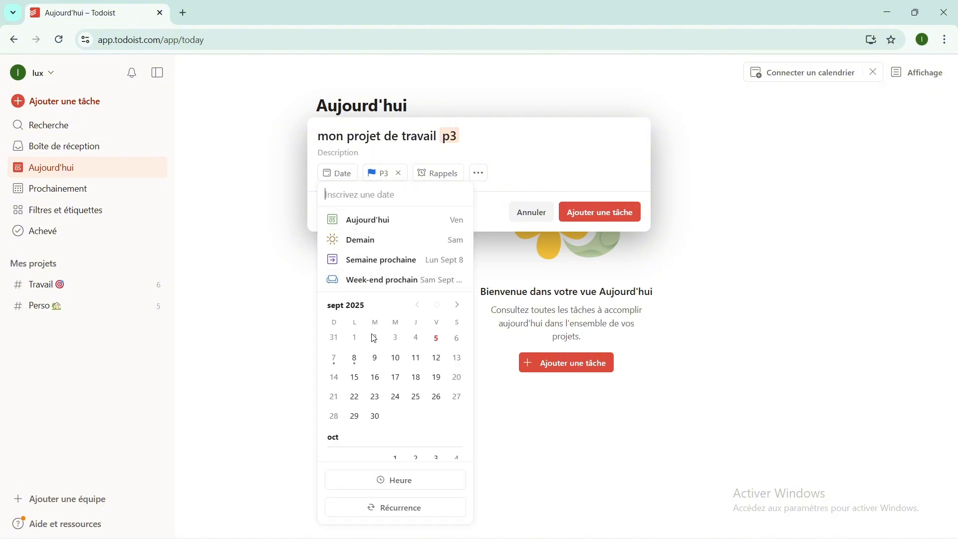
click(355, 358)
scroll(375, 364, down, 5)
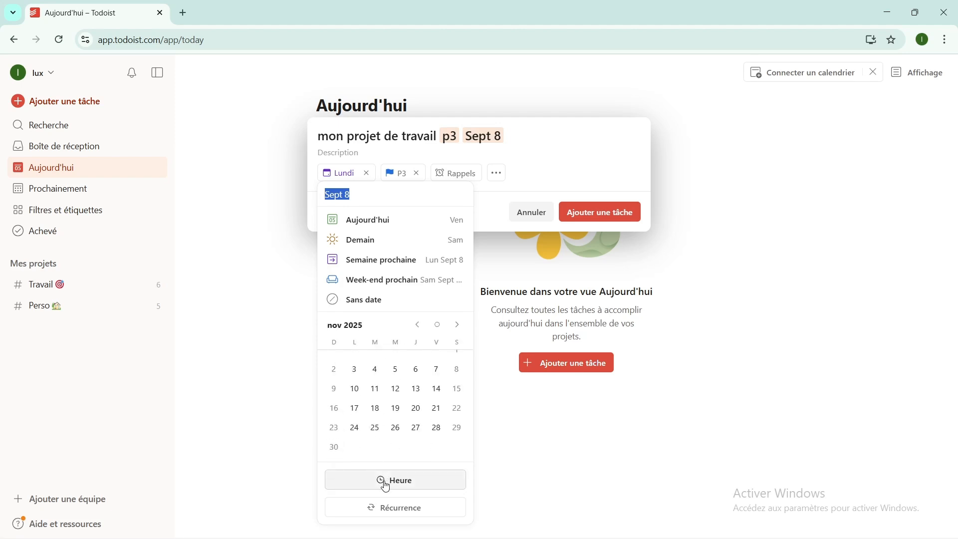
click(591, 213)
click(590, 213)
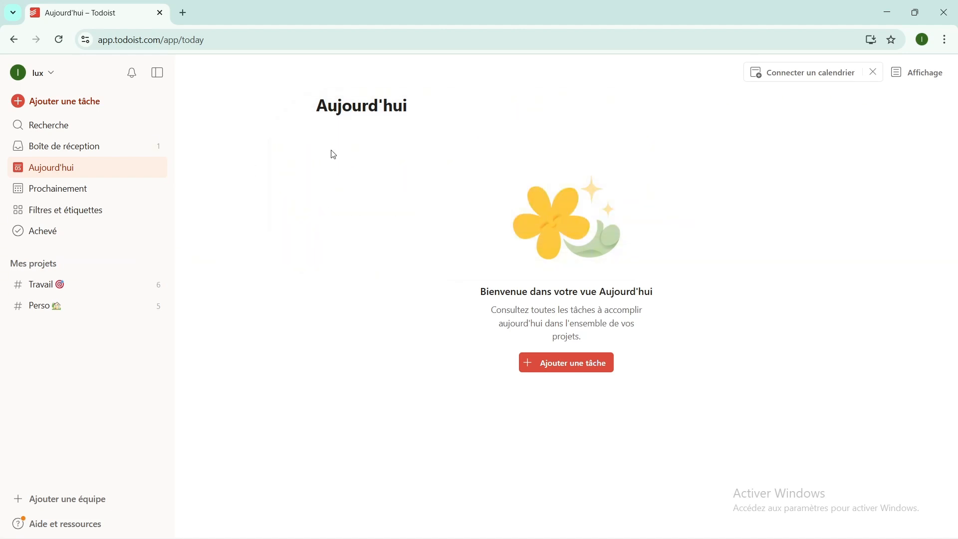
Look through the search and command list, search for "mode", and close the search
click(43, 134)
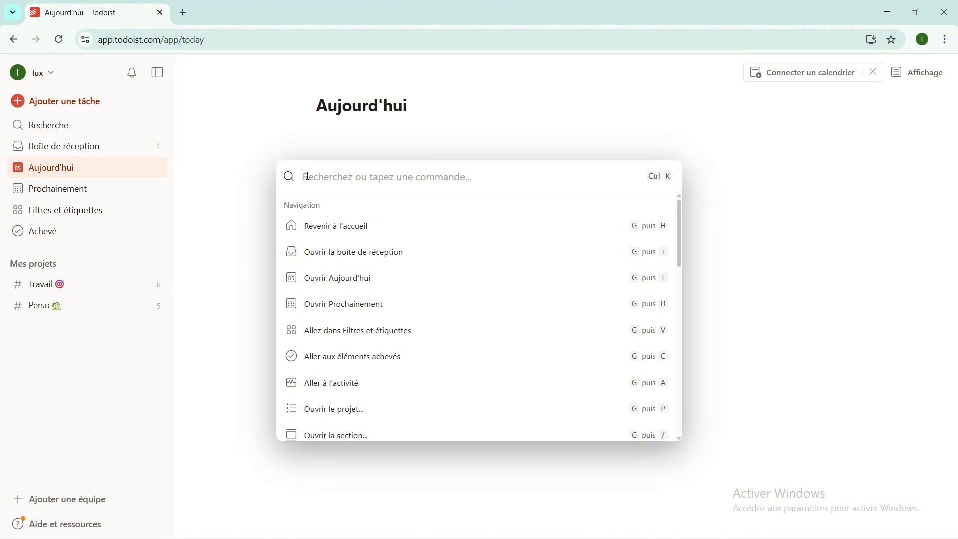
scroll(331, 295, down, 3)
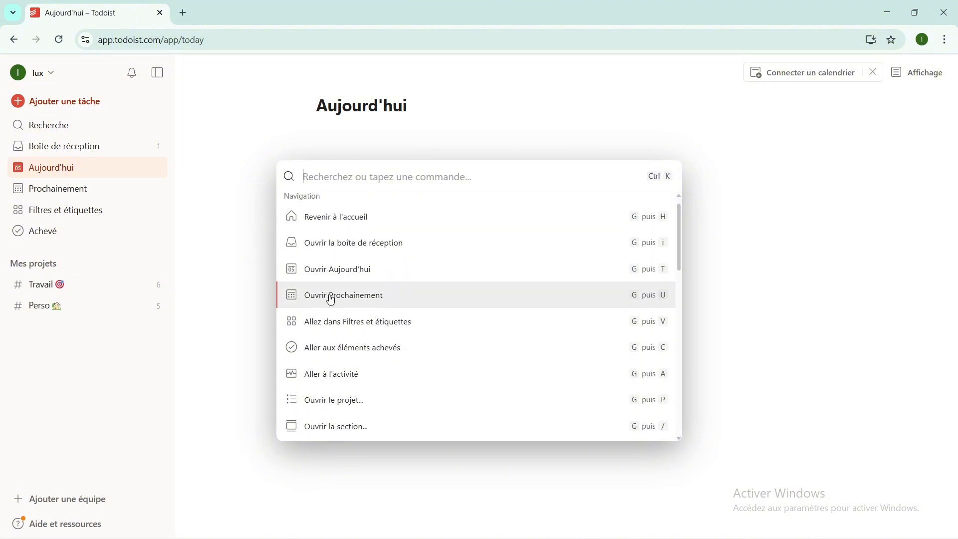
scroll(331, 299, down, 10)
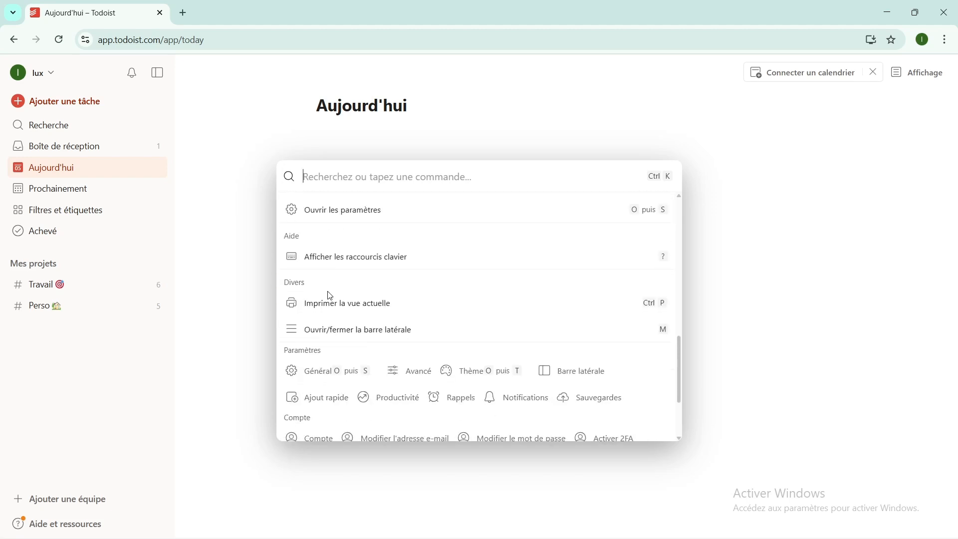
scroll(329, 298, up, 13)
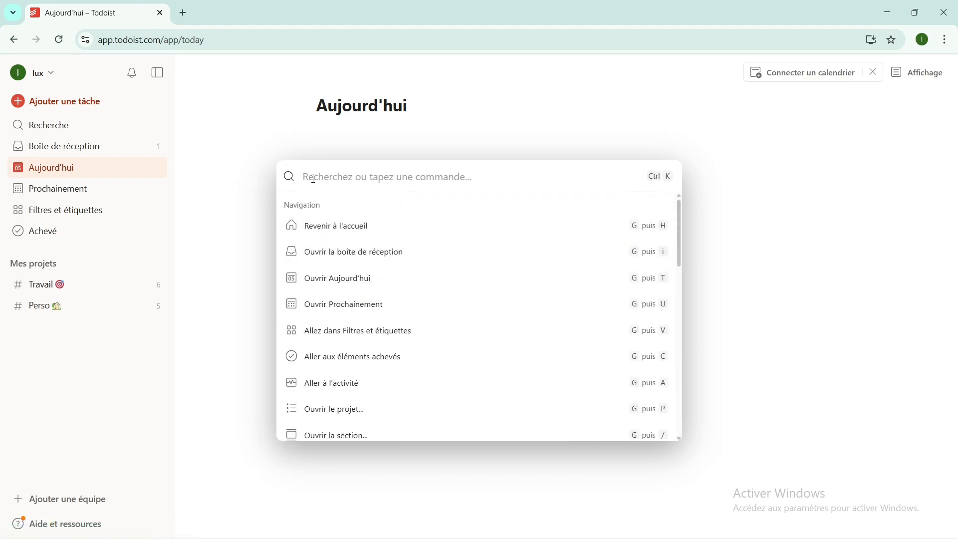
text(mode)
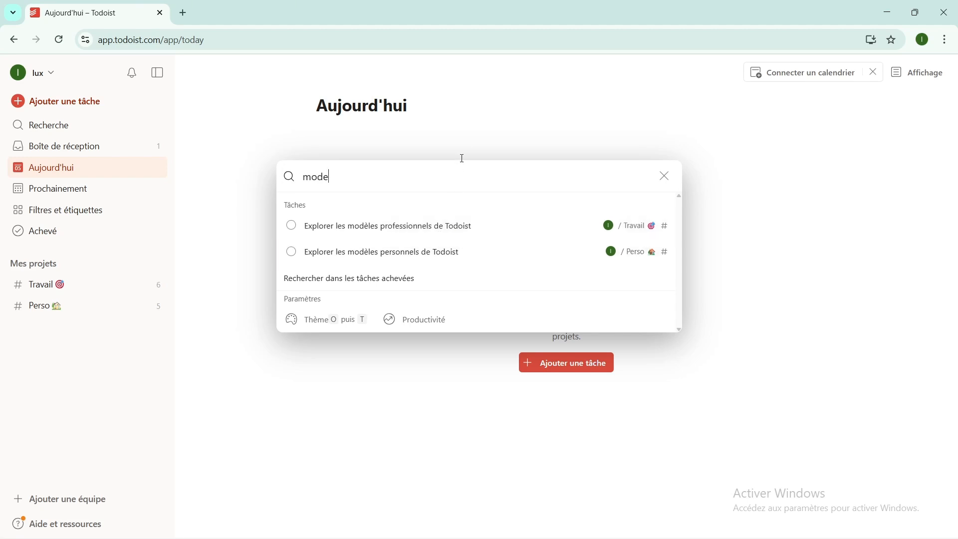
click(468, 138)
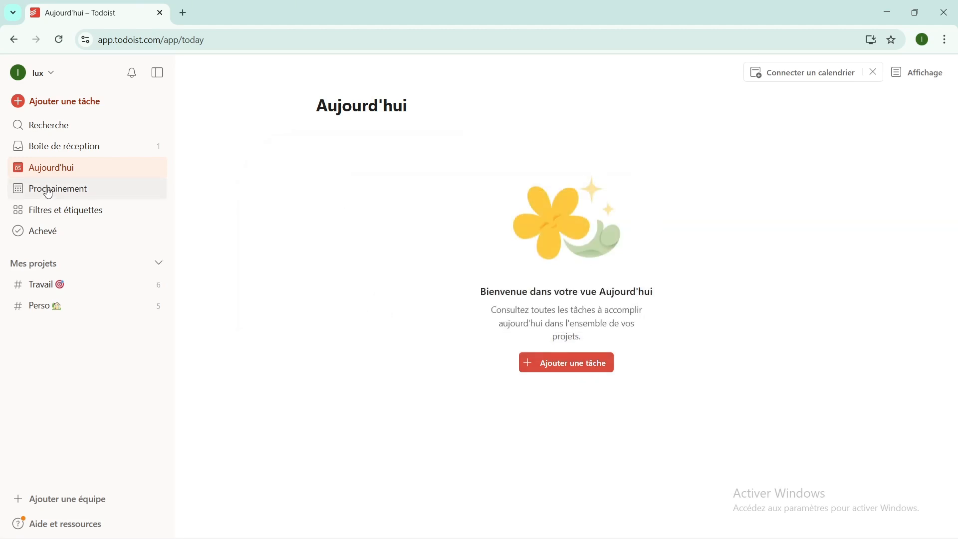
In the inbox, start a task named "sport fitness" due next week on September 8 with Priorité 1
click(40, 148)
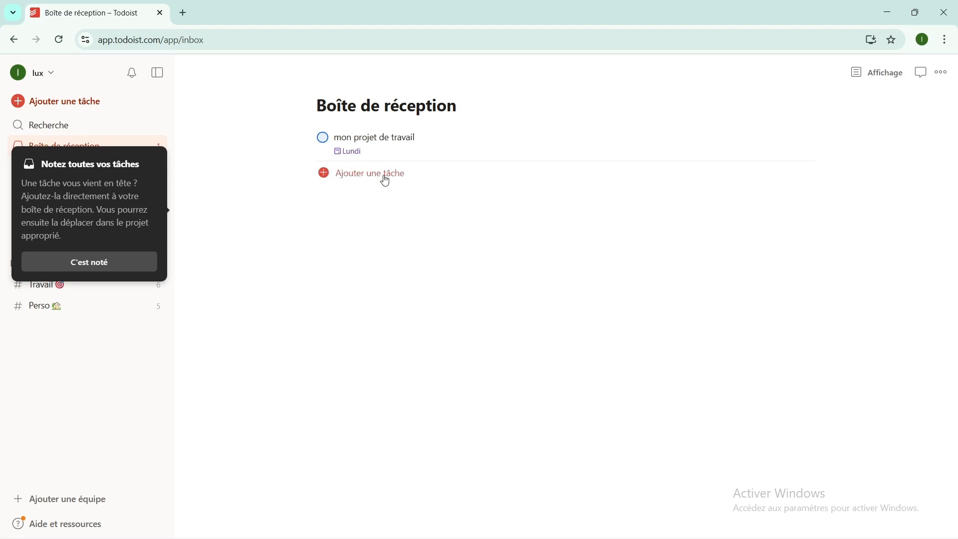
click(325, 175)
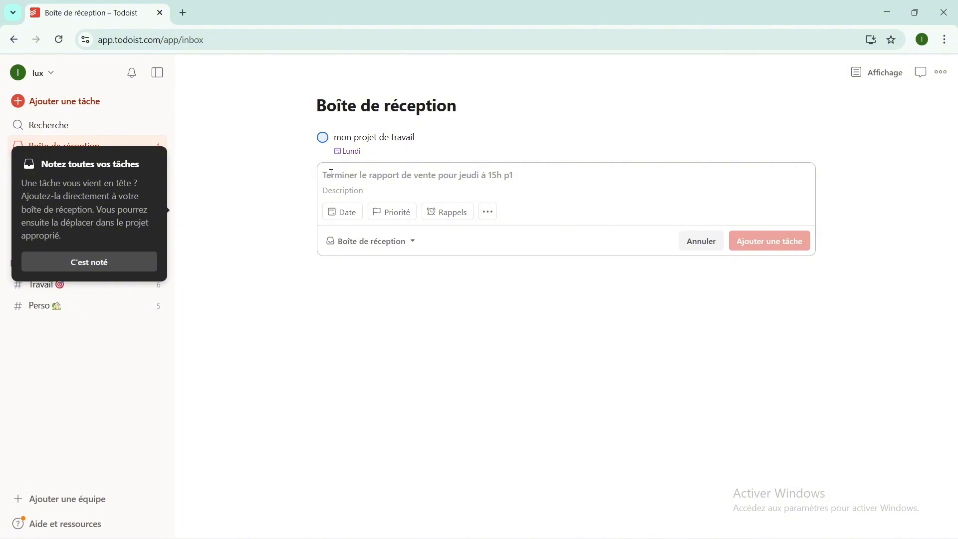
text(sport fitness)
click(344, 212)
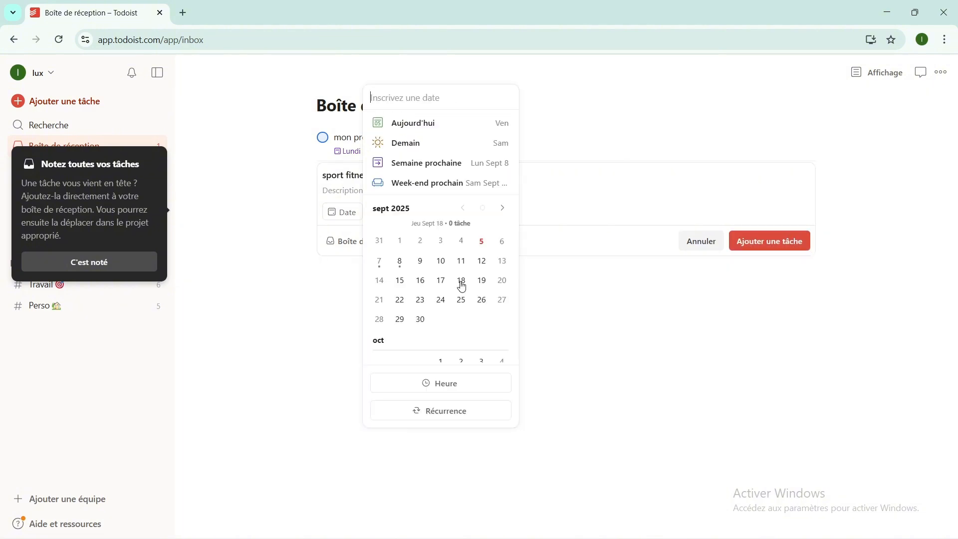
click(463, 282)
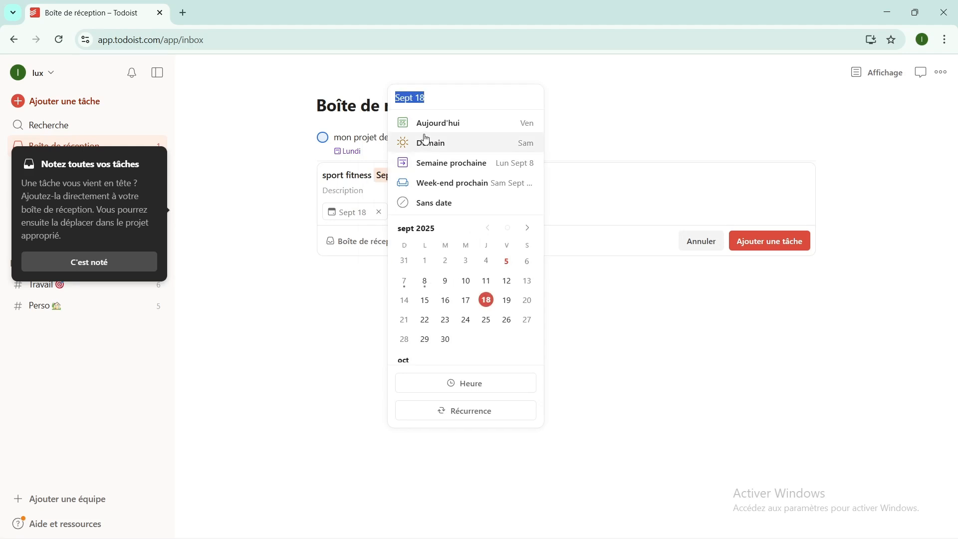
click(436, 165)
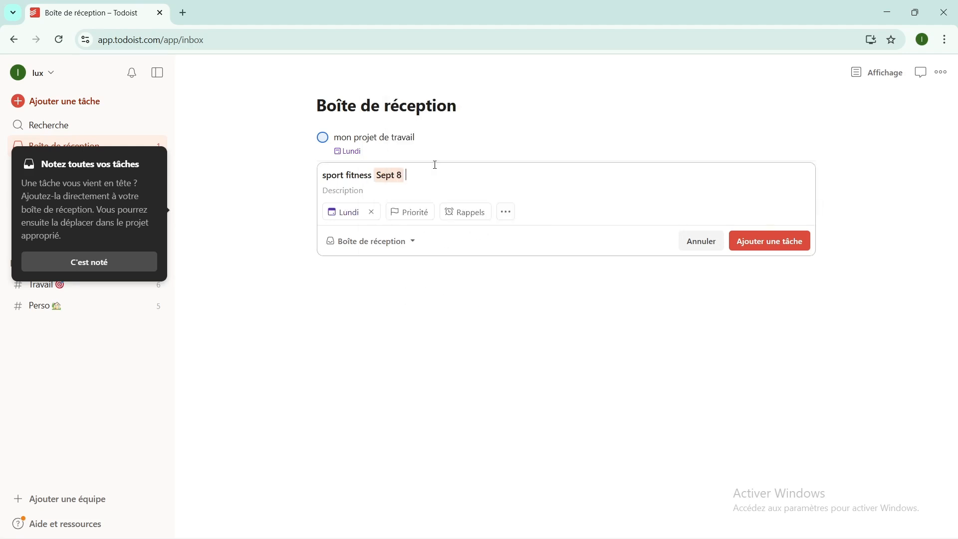
click(405, 214)
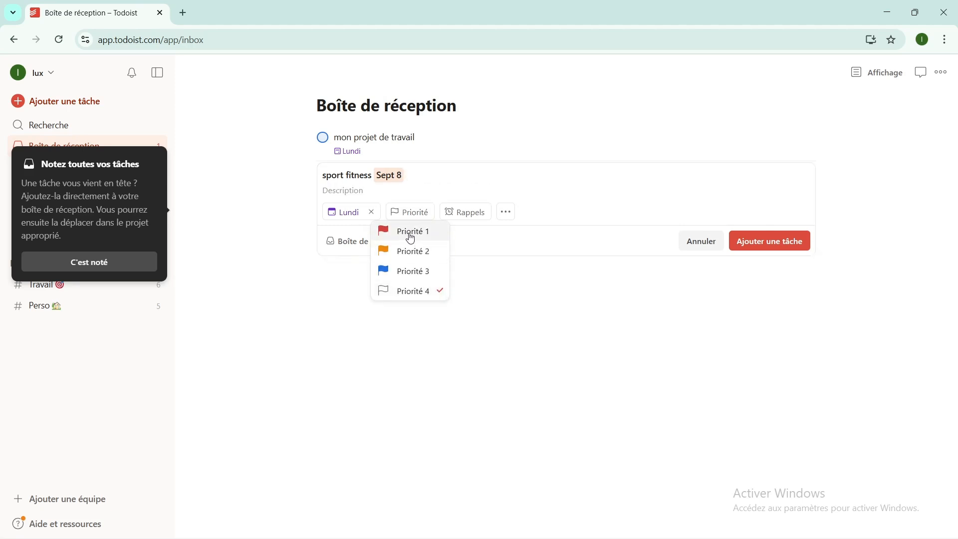
click(408, 232)
Check the reminder options for the "sport fitness" task
click(460, 219)
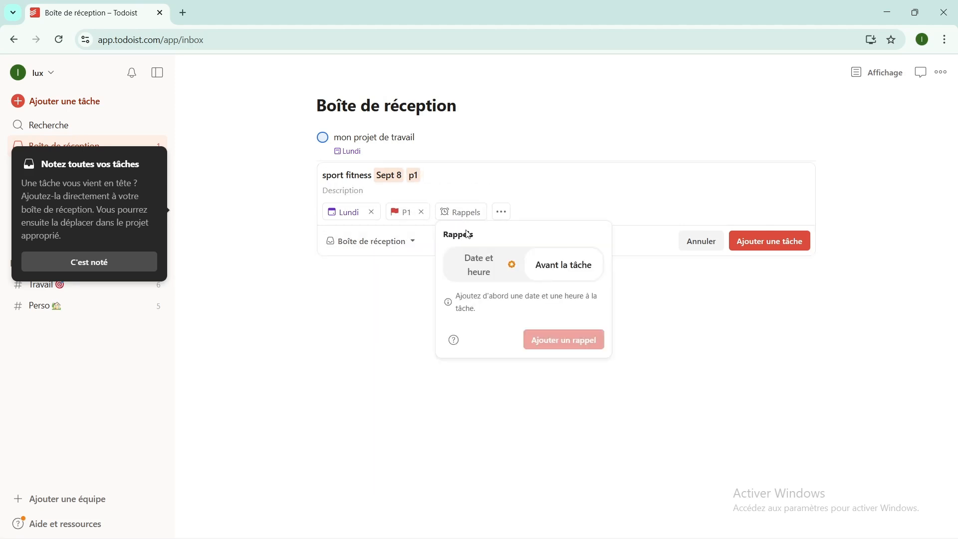
click(539, 274)
mouse_move(469, 264)
click(500, 204)
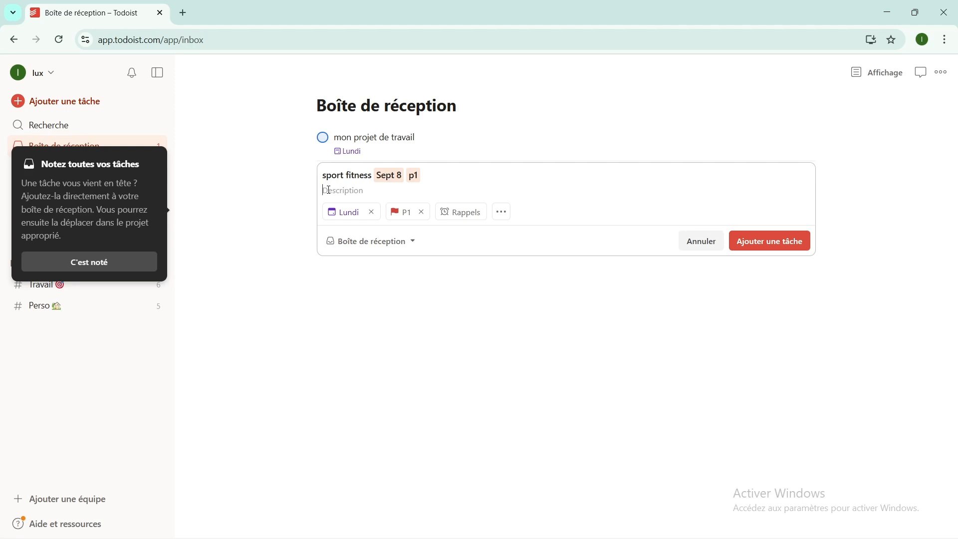
Describe the task as "pour mon bien etre", add it to the inbox, and dismiss the inbox tip
text(pour mon bien etre)
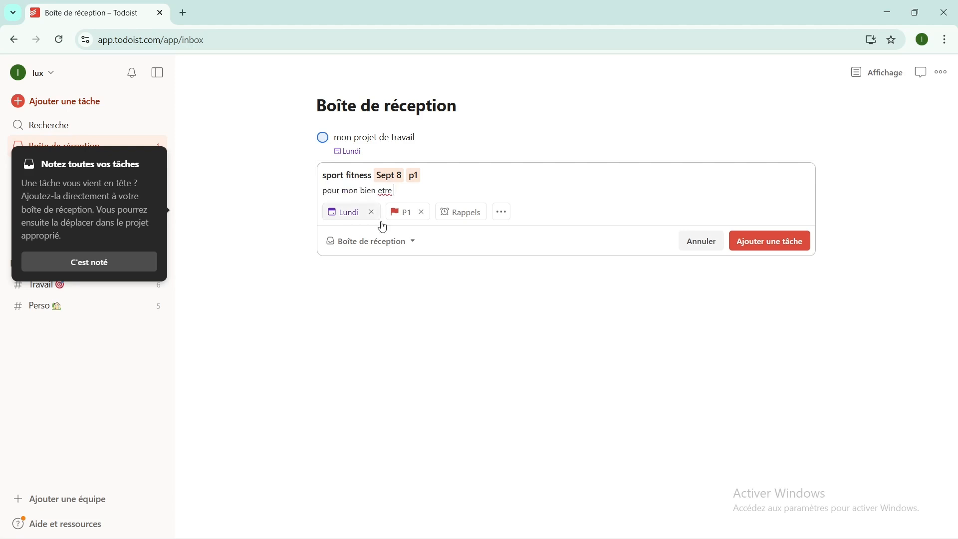
click(752, 243)
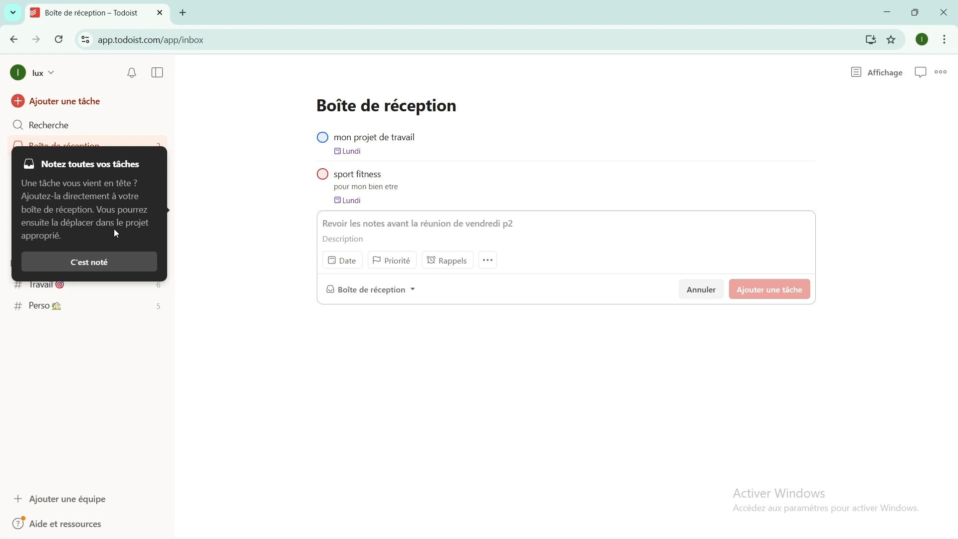
click(91, 269)
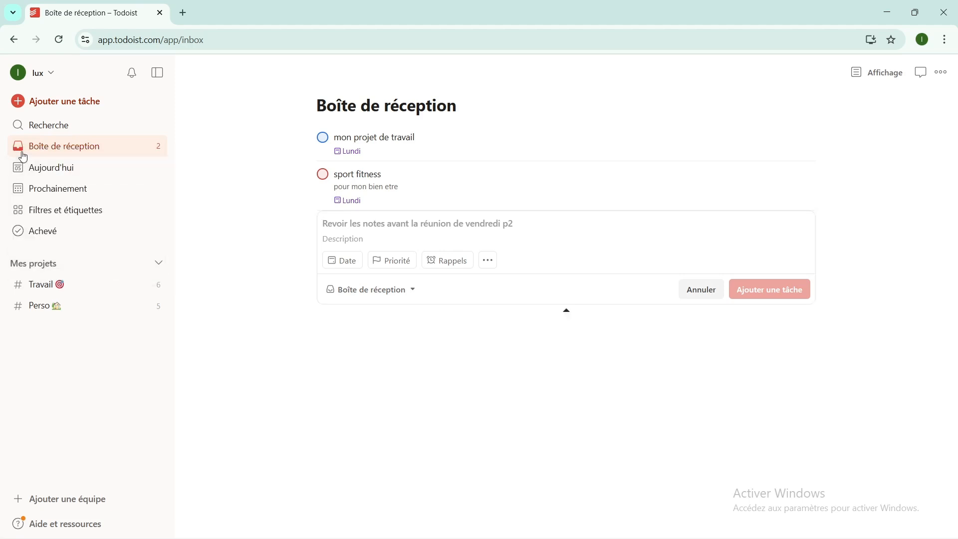
In the Aujourd'hui view, start a task named "mon rendez vous de demain", dismissing the natural-language tip
click(59, 169)
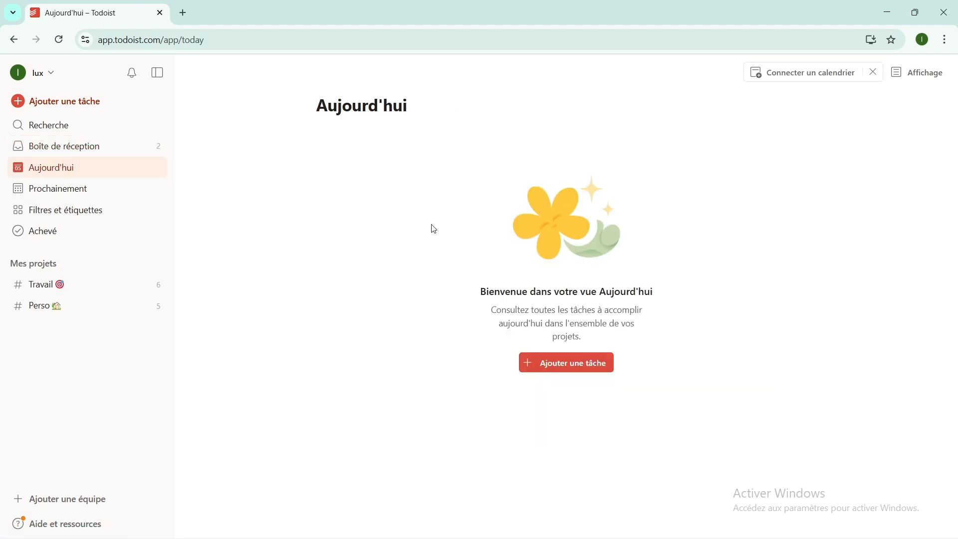
click(535, 366)
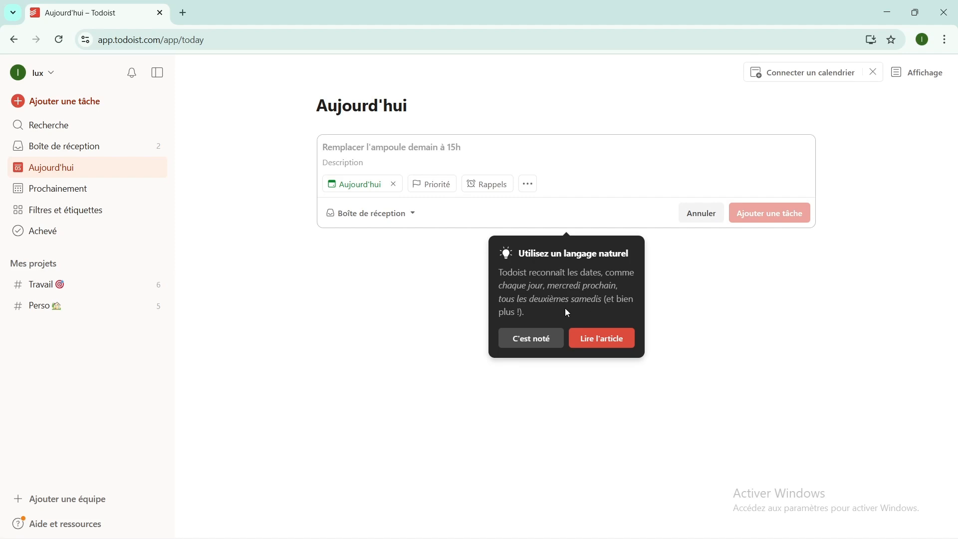
click(530, 342)
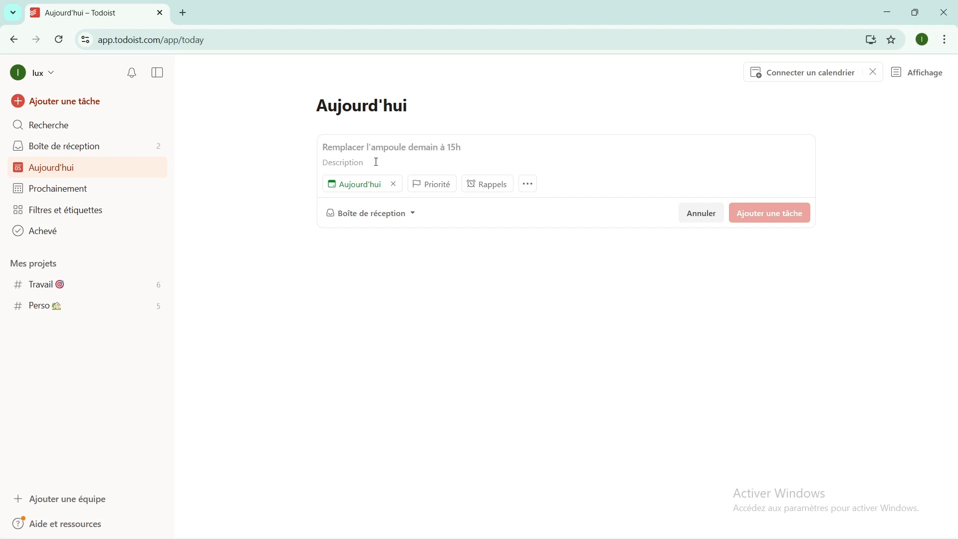
click(350, 148)
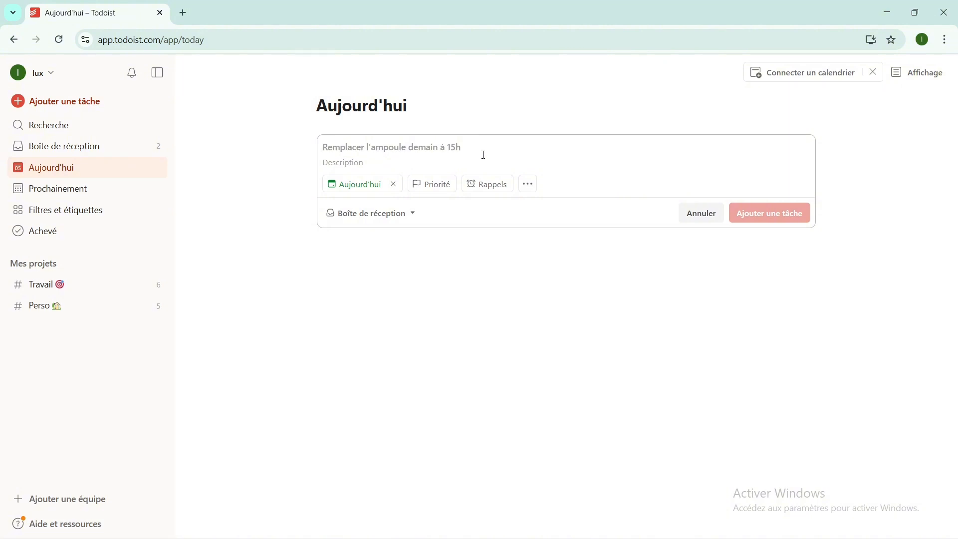
text(mon)
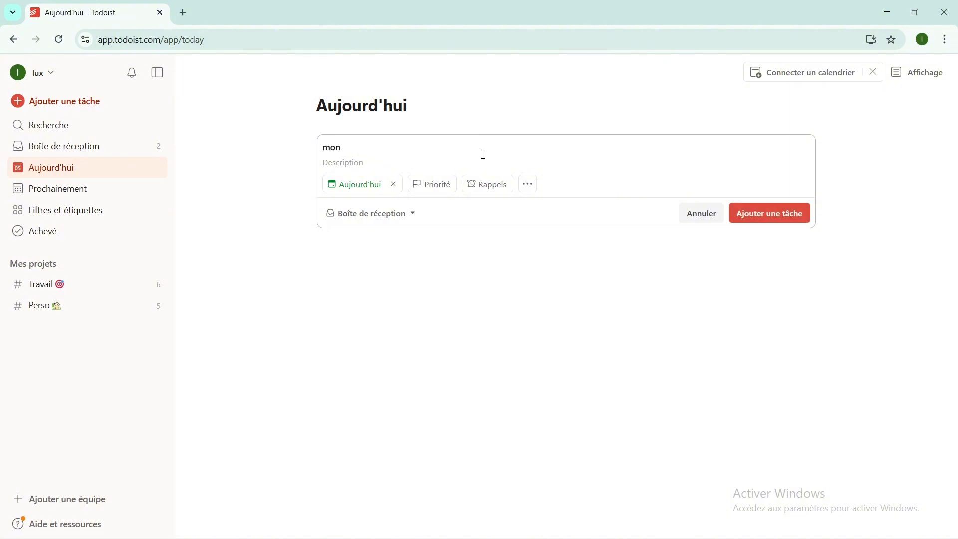
text( rendez vous de demain)
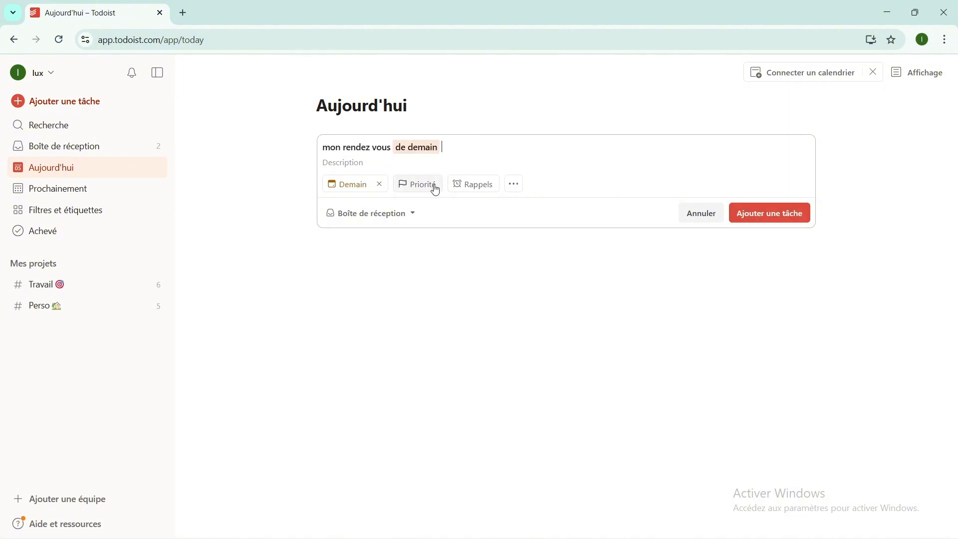
Schedule the "mon rendez vous" task for September 6 at 1:45 PM
click(359, 188)
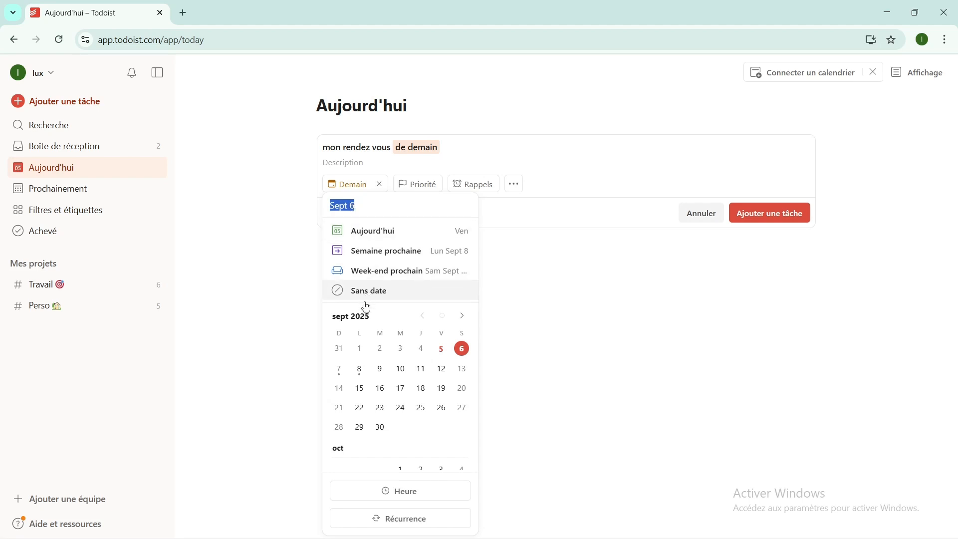
scroll(399, 366, down, 4)
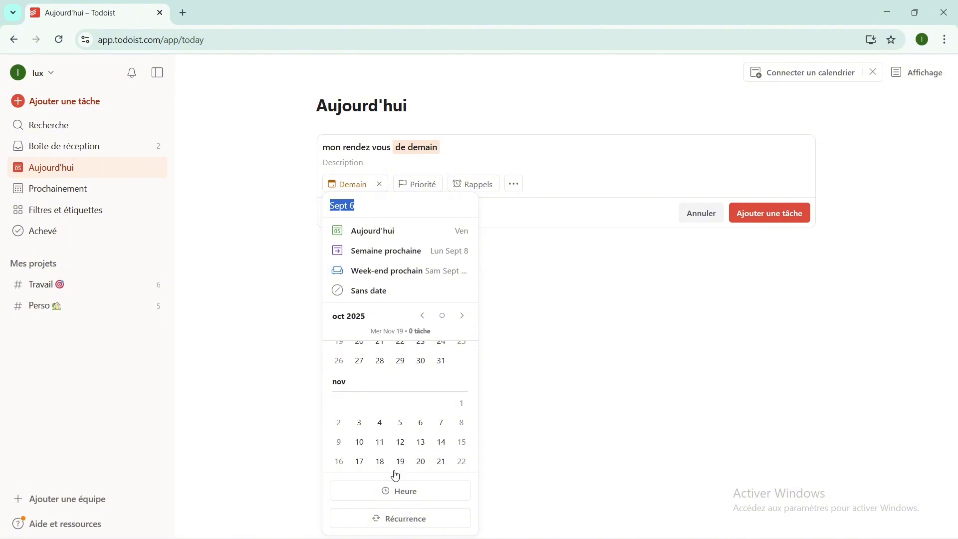
click(410, 496)
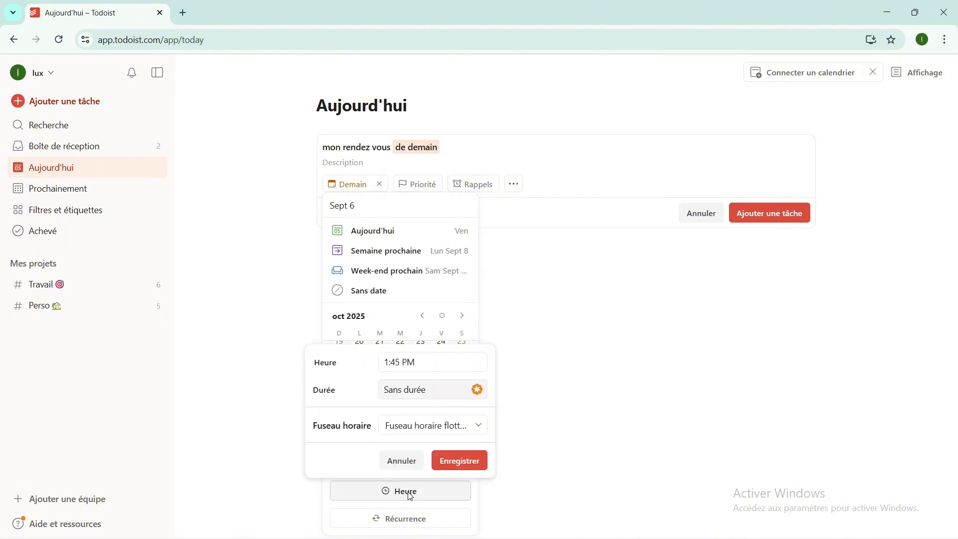
click(456, 459)
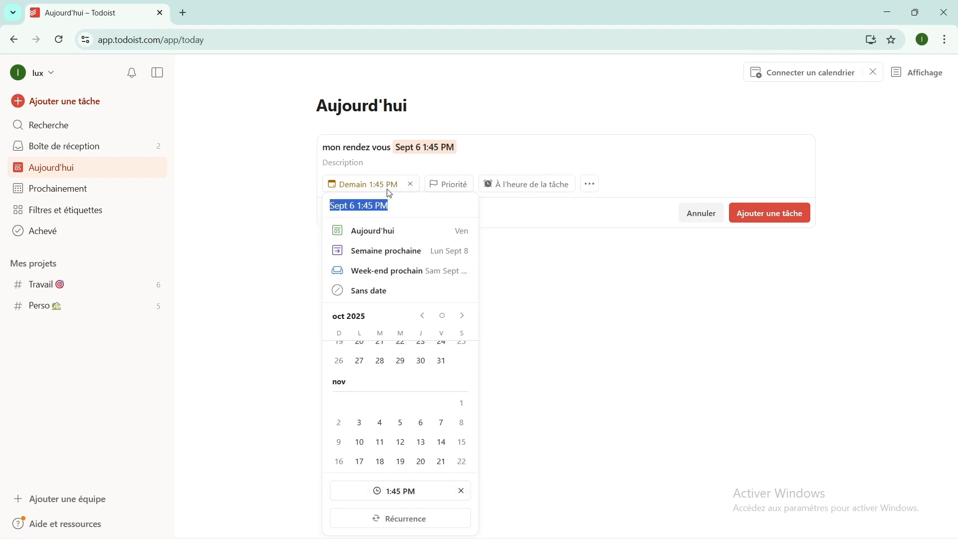
Give the "mon rendez vous" task Priorité 2 and add it to the inbox
click(443, 190)
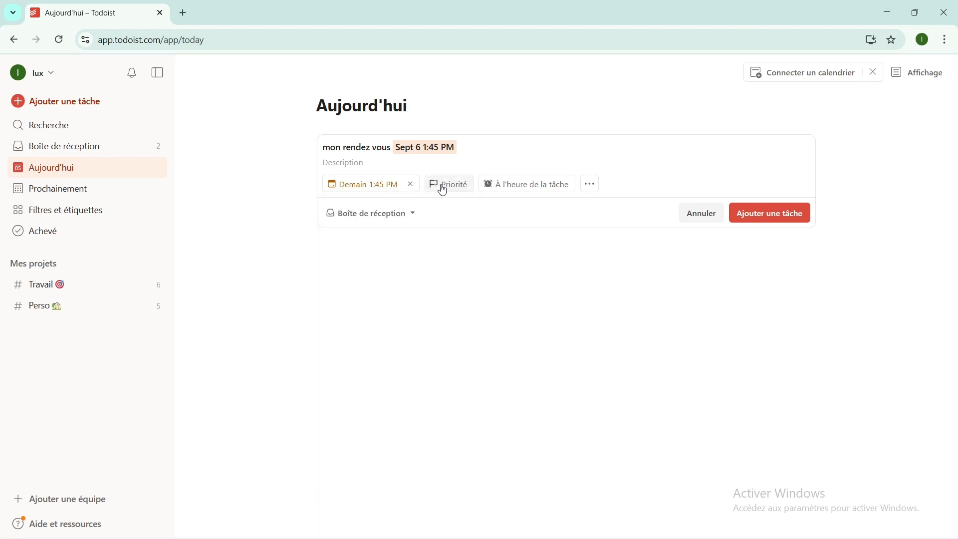
click(442, 189)
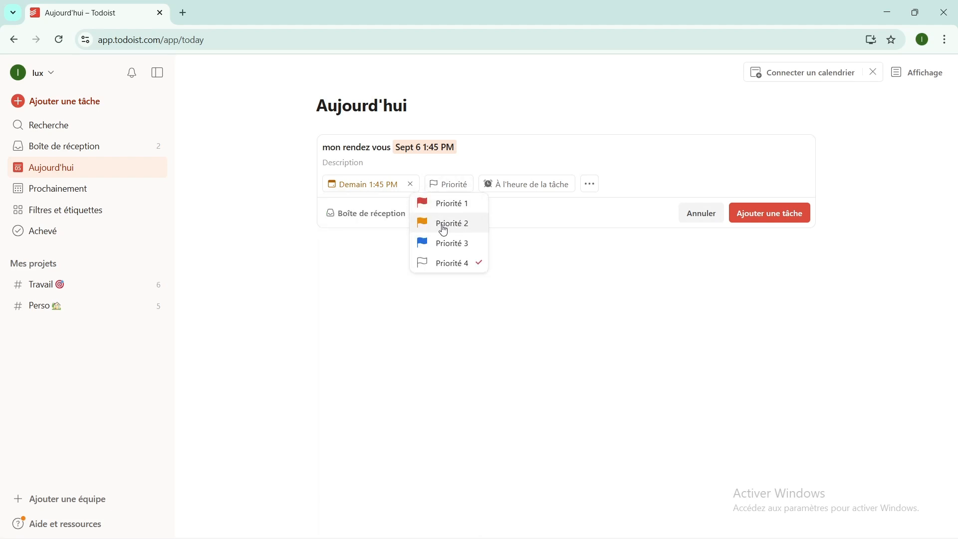
click(443, 226)
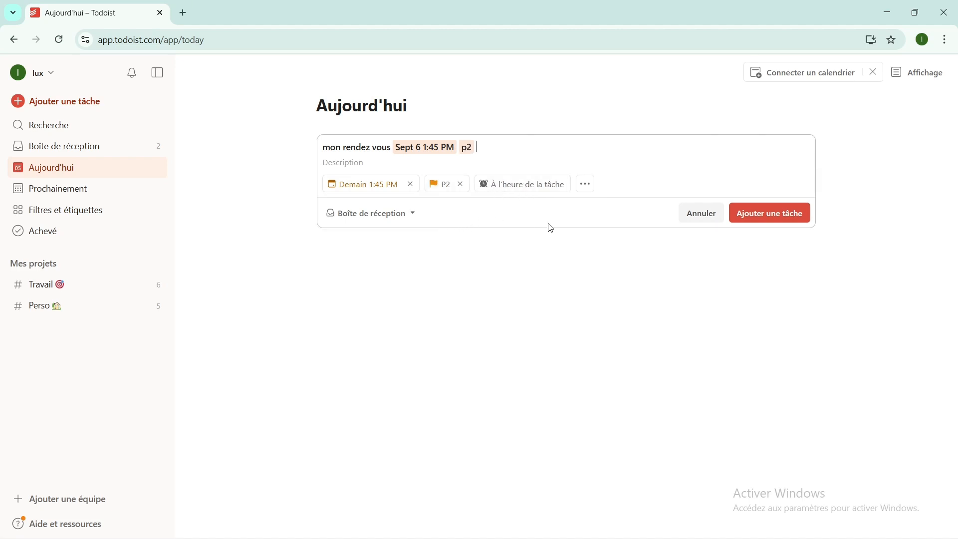
click(767, 215)
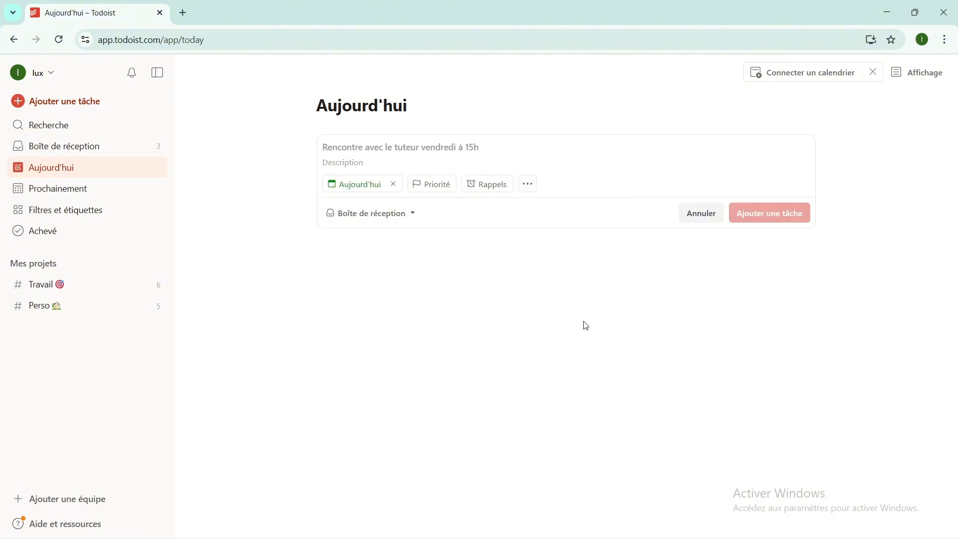
Mark the "mon rendez vous" task complete in the inbox, and check the completed-task activity before returning to the inbox
click(97, 149)
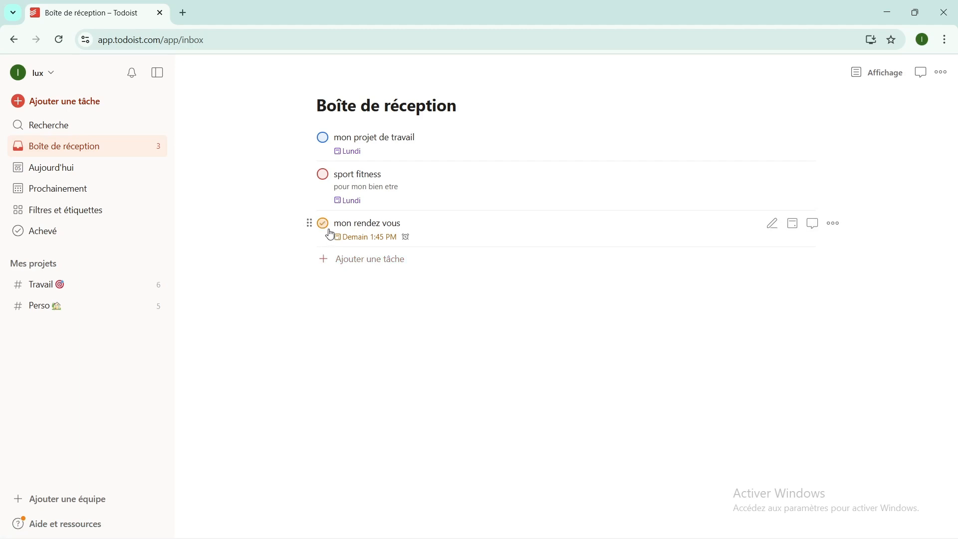
click(322, 224)
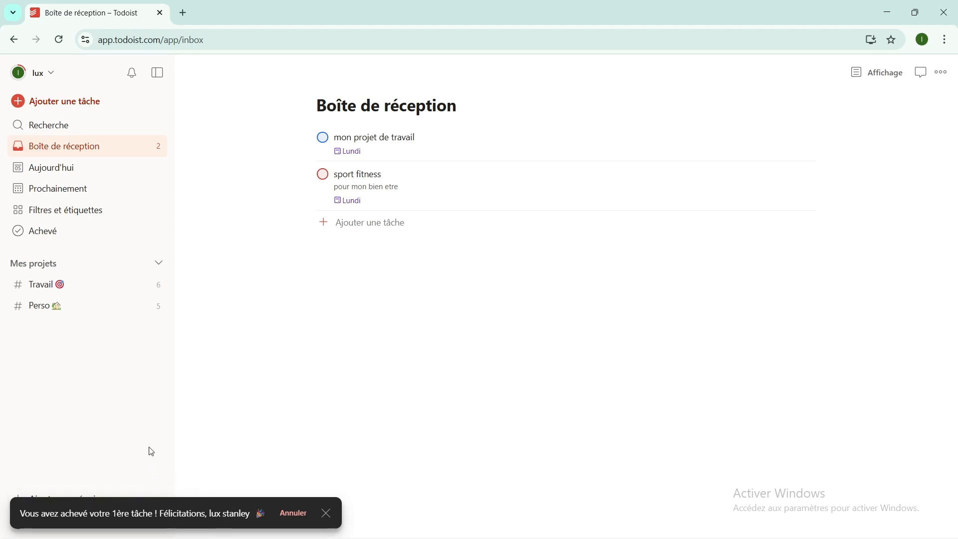
click(52, 233)
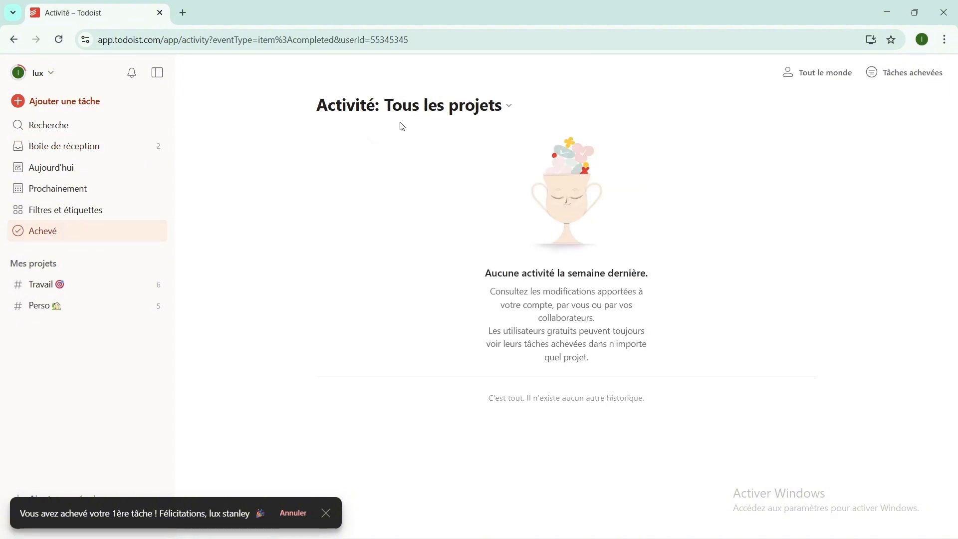
click(508, 108)
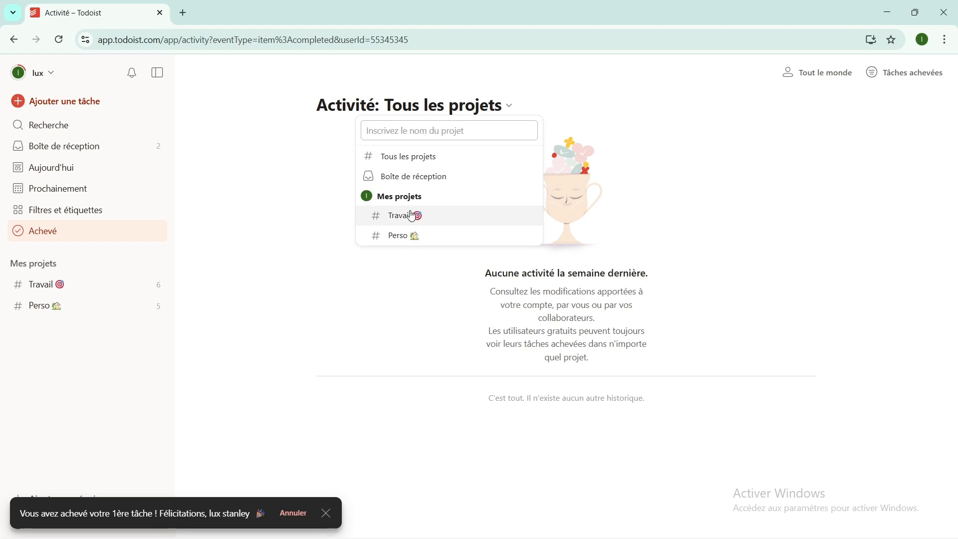
click(404, 182)
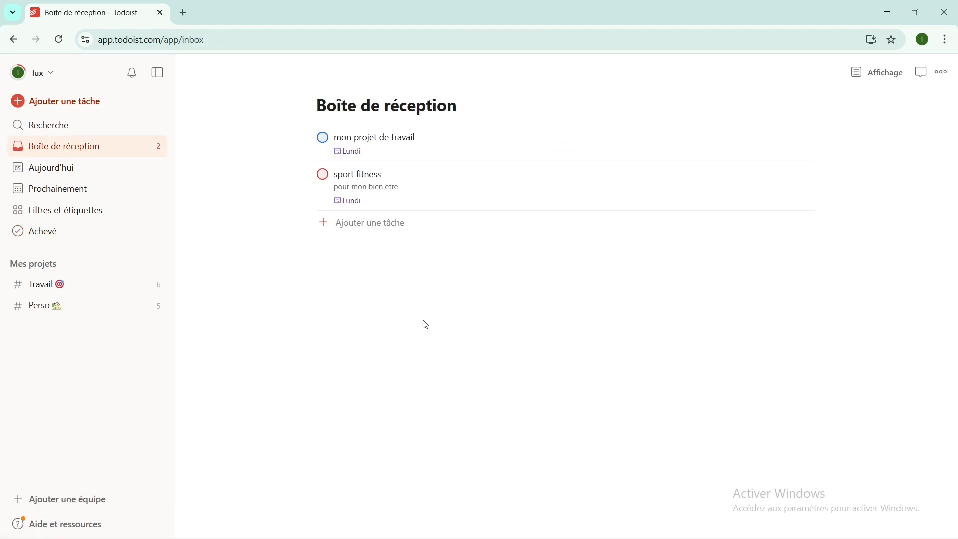
Look through the upcoming September tasks day by day in the Prochainement view
click(56, 192)
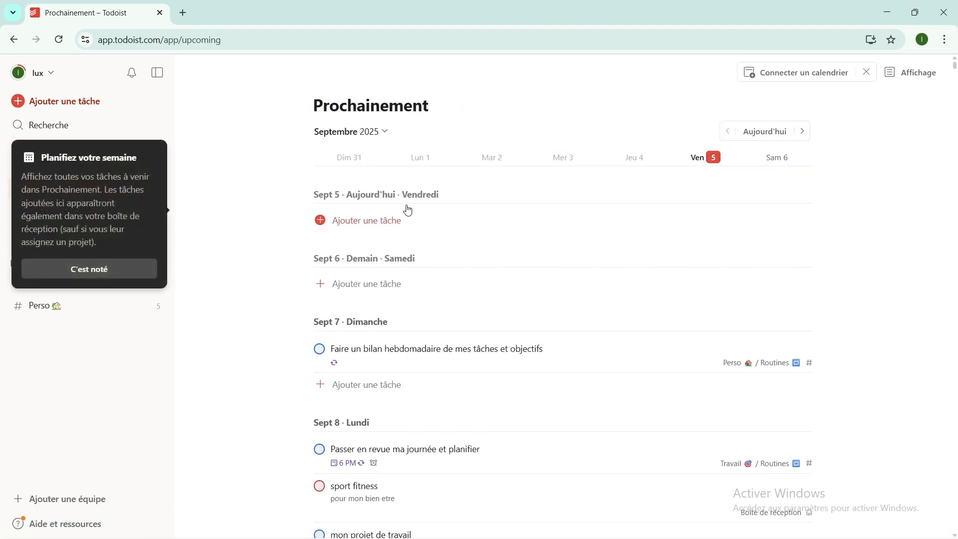
scroll(403, 301, down, 15)
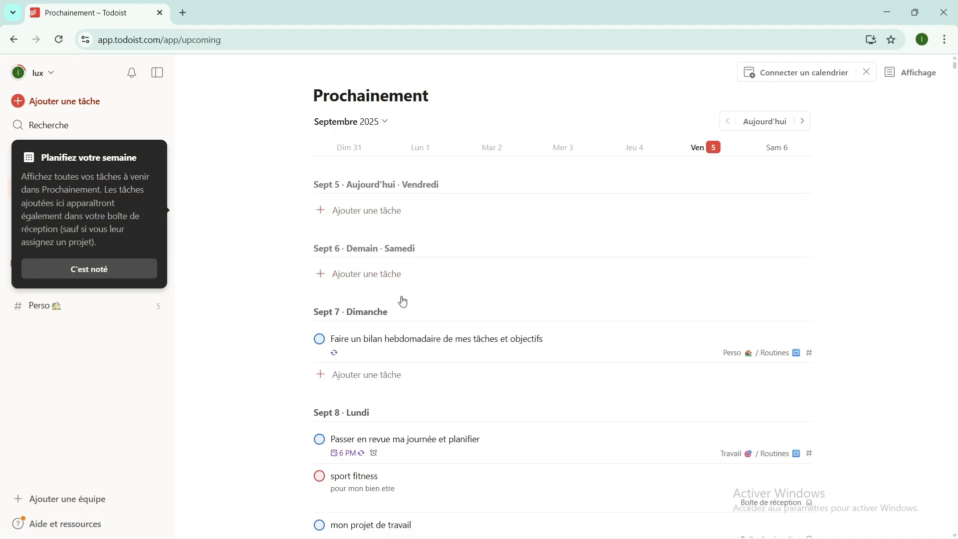
scroll(404, 300, down, 12)
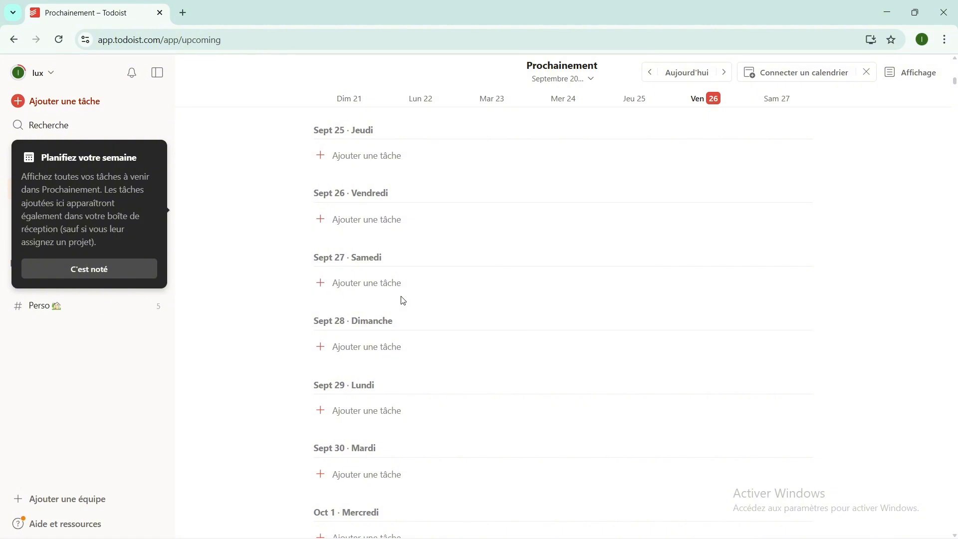
scroll(415, 331, up, 20)
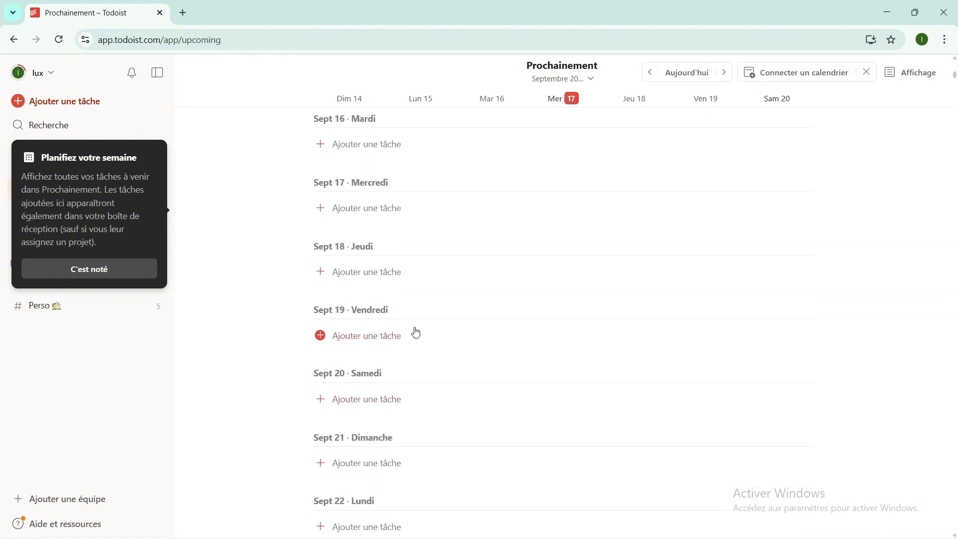
scroll(416, 332, up, 5)
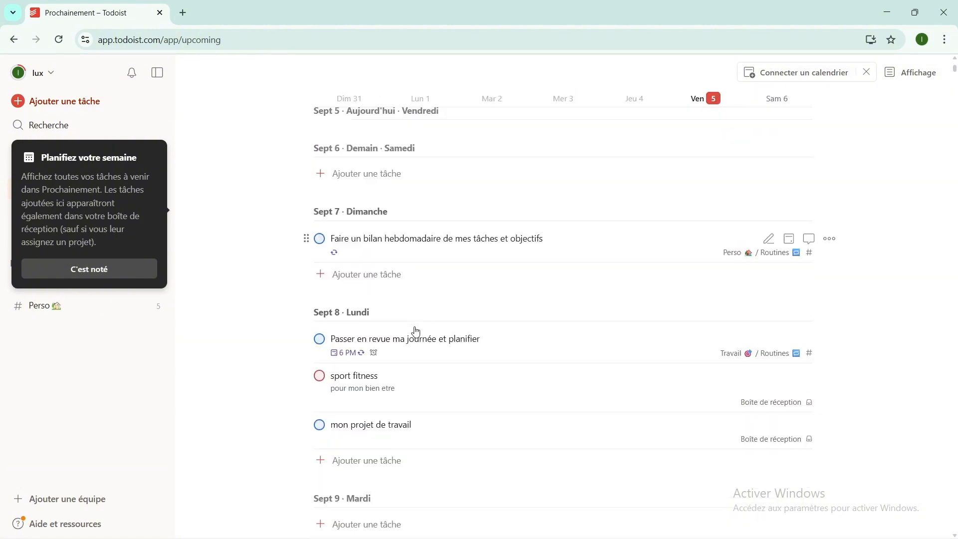
Under Sunday, September 14, start a task named "rencontre avec le directeur le weekend prochain"
scroll(379, 322, down, 5)
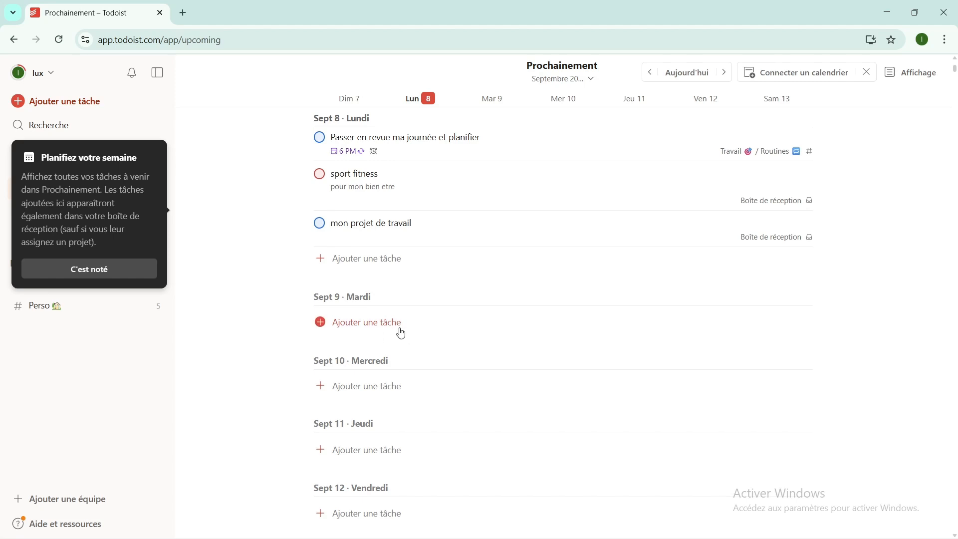
scroll(358, 369, down, 6)
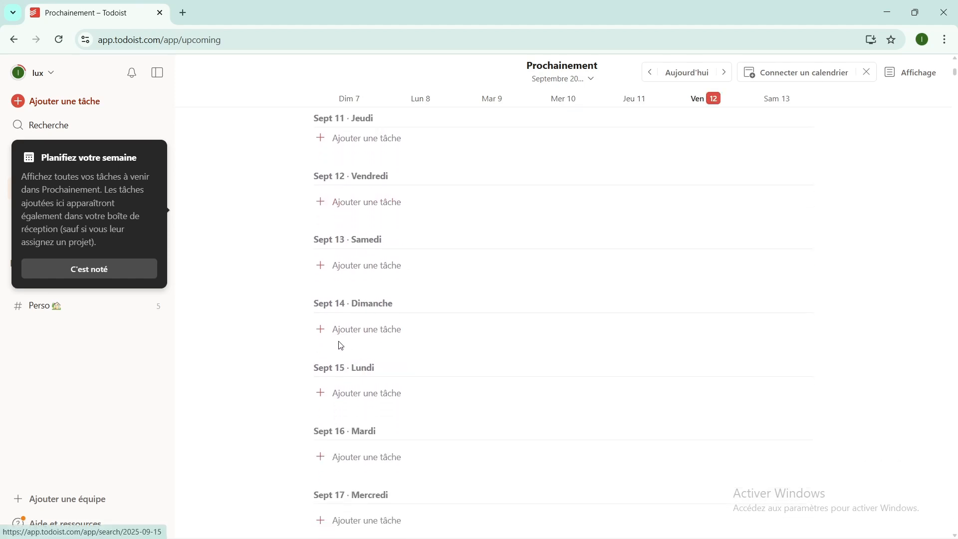
click(322, 329)
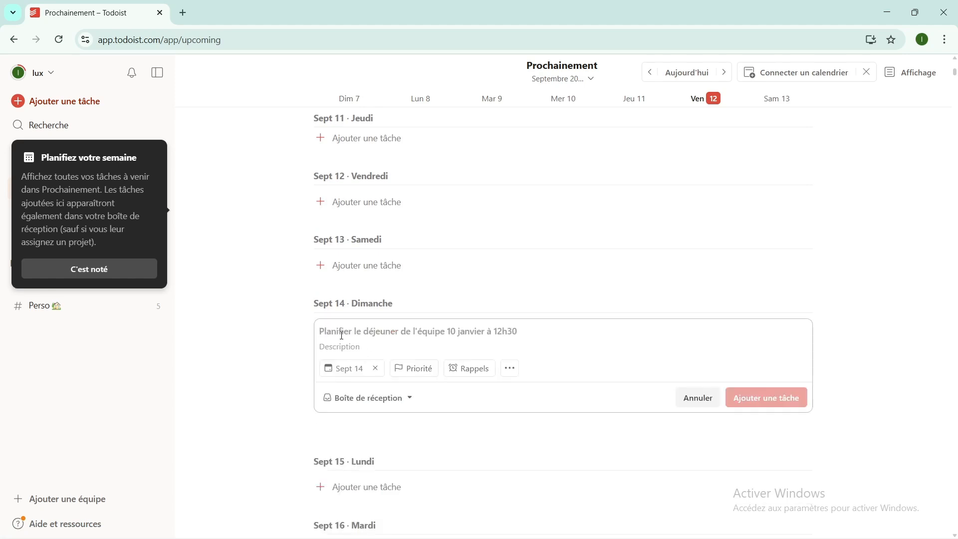
text(r)
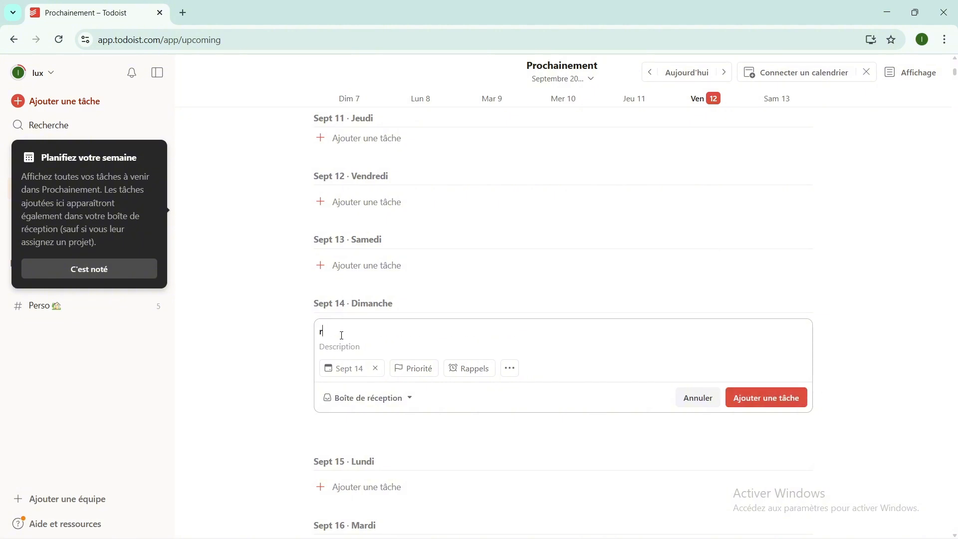
text(endcontre avec le directeur le)
text(weekend prochain)
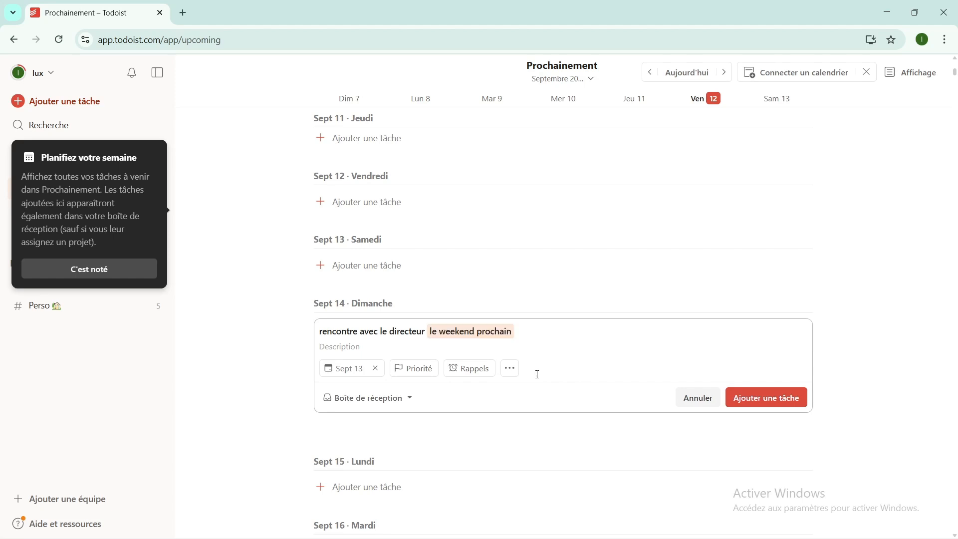
Give the "rencontre avec le directeur" task Priorité 1 and check its date in the calendar
click(536, 374)
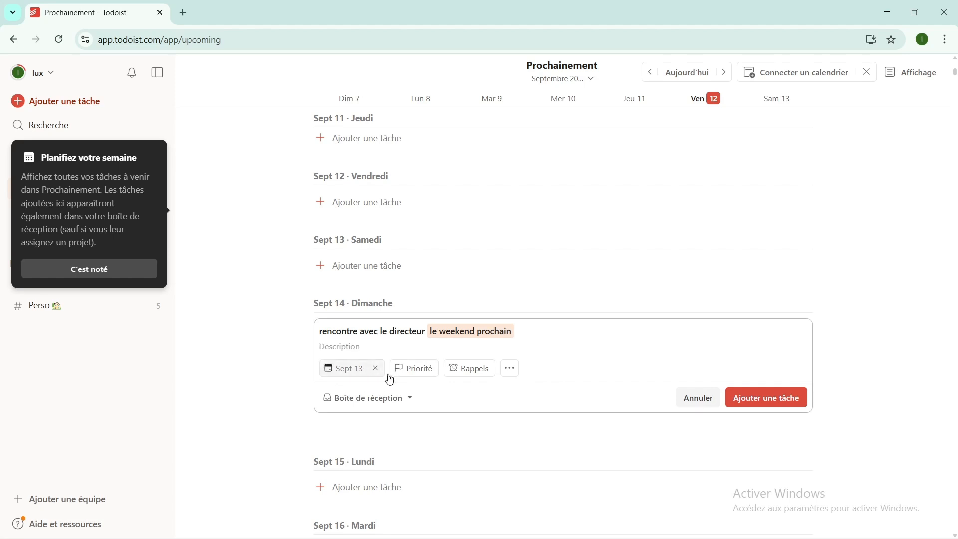
click(418, 370)
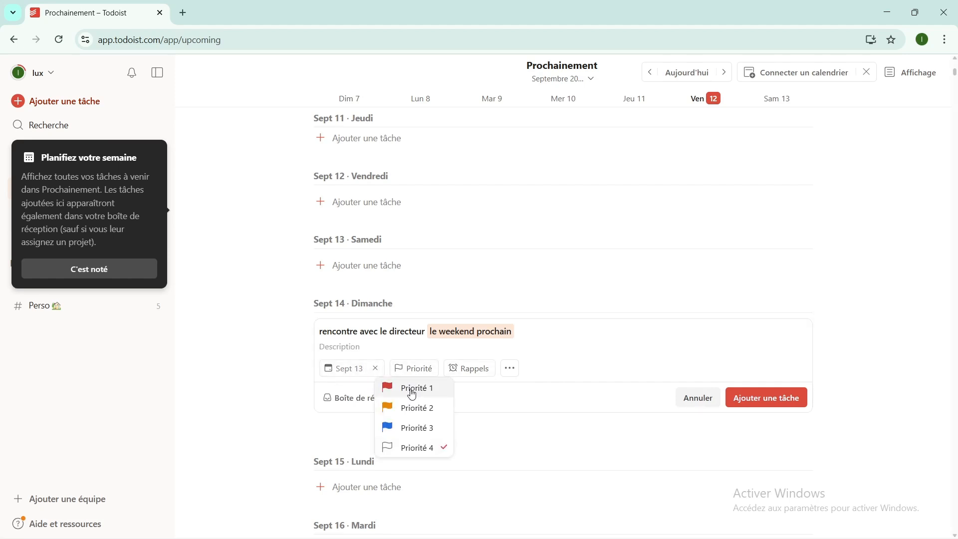
click(412, 390)
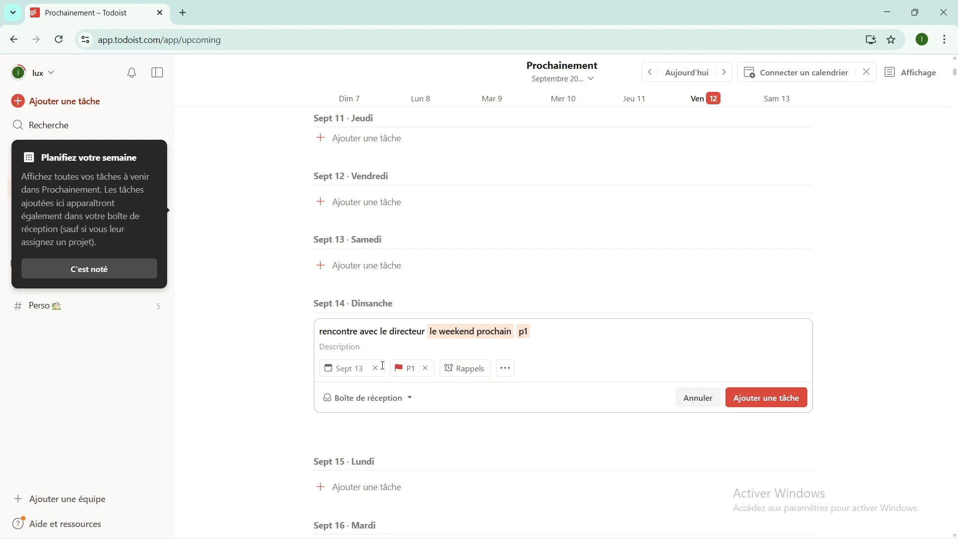
click(365, 373)
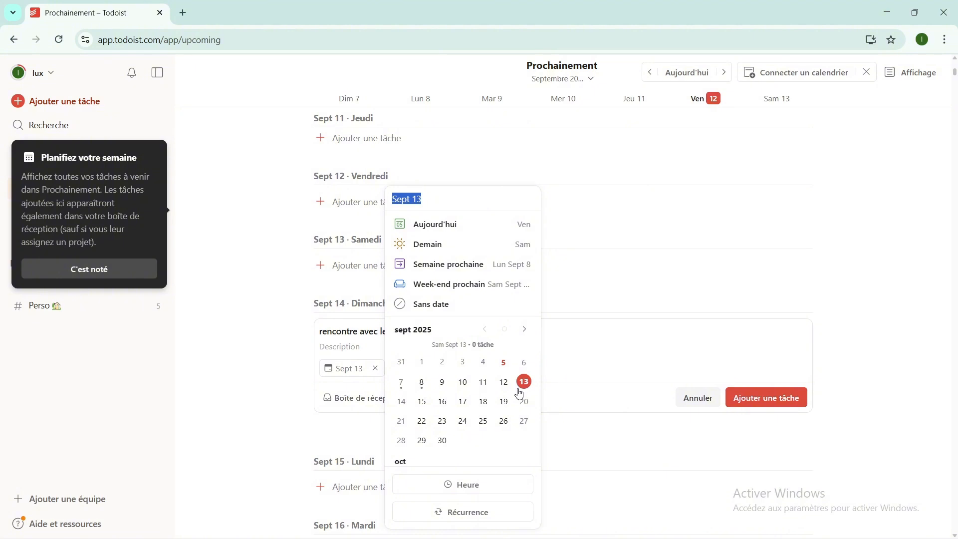
click(768, 398)
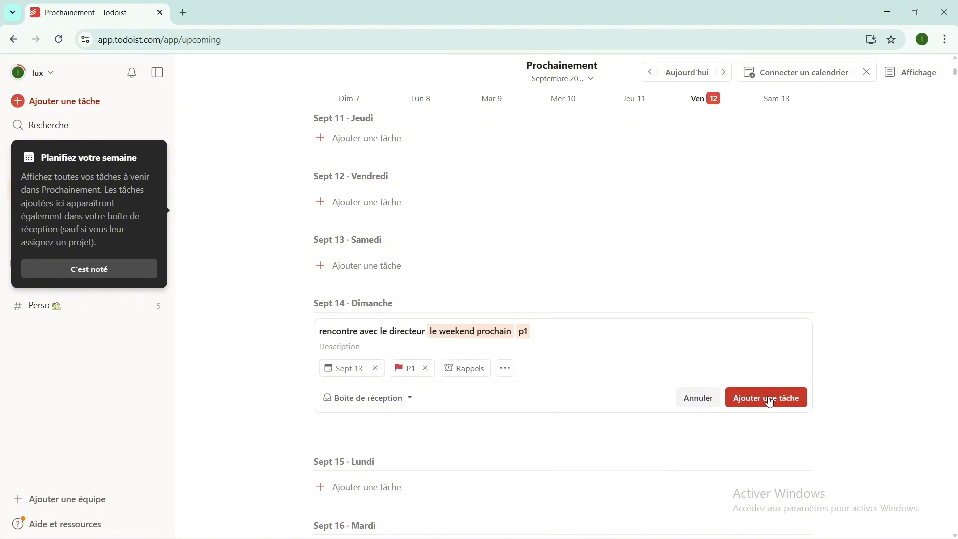
scroll(710, 414, down, 4)
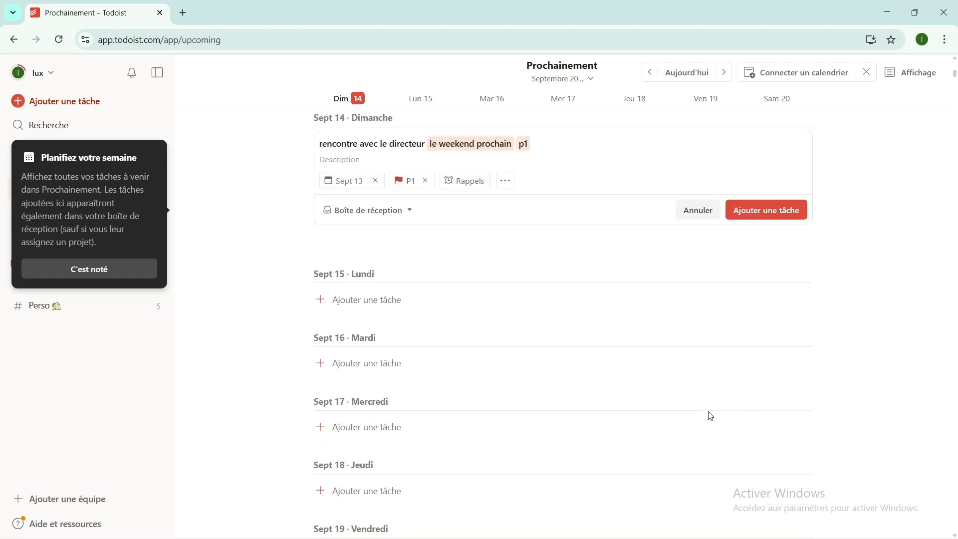
Look through the upcoming days from September 11 to early October in the Prochainement view
scroll(608, 389, up, 4)
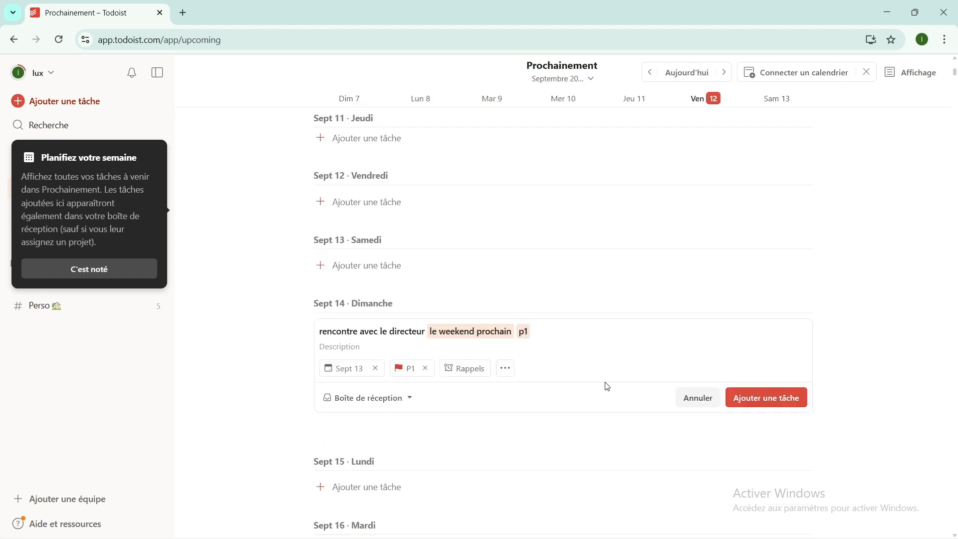
scroll(689, 448, down, 20)
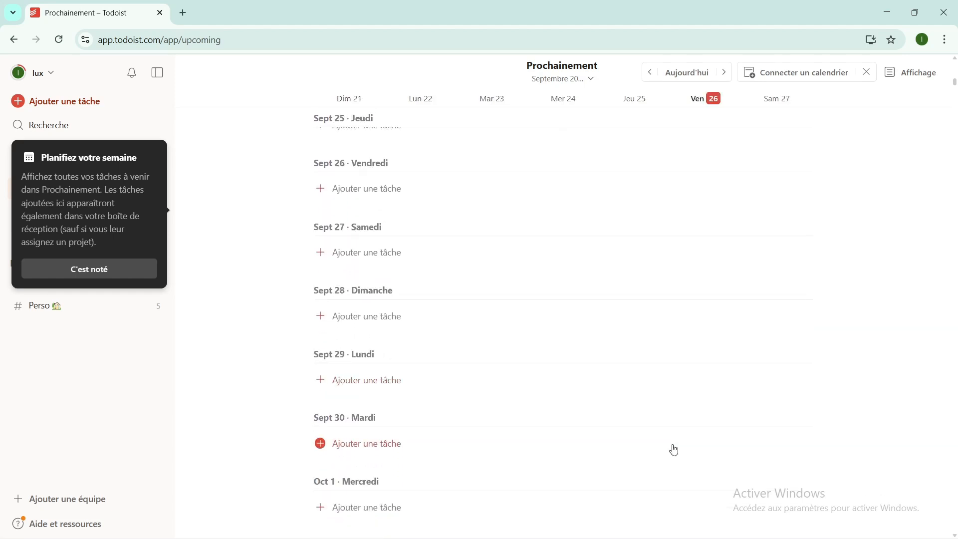
scroll(674, 450, down, 13)
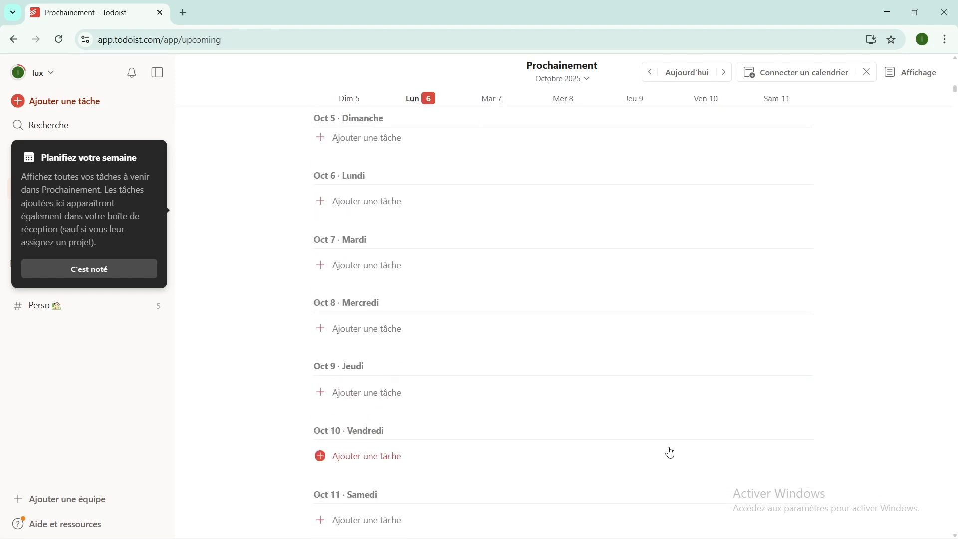
scroll(670, 452, up, 13)
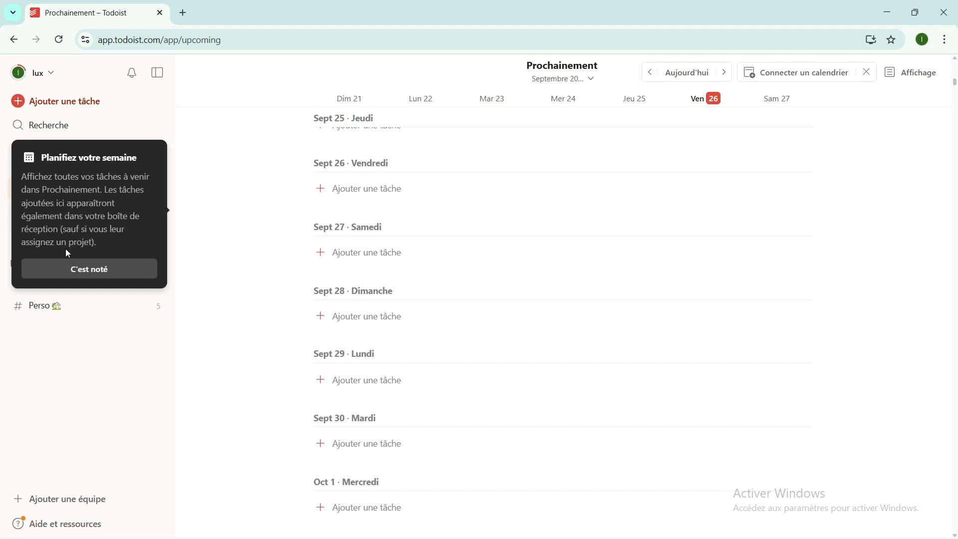
Dismiss the "Planifiez votre semaine" tip and open the Travail project to view its sections
click(101, 273)
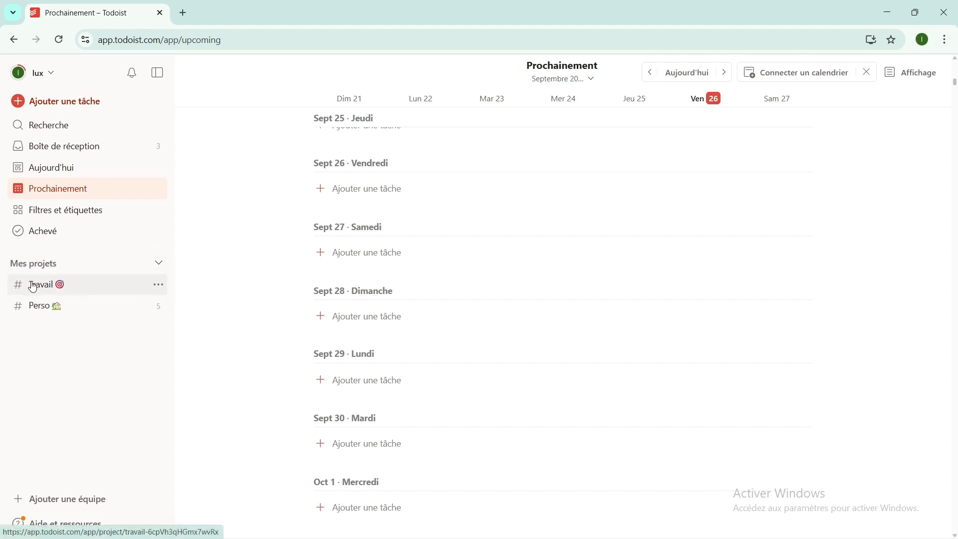
click(96, 285)
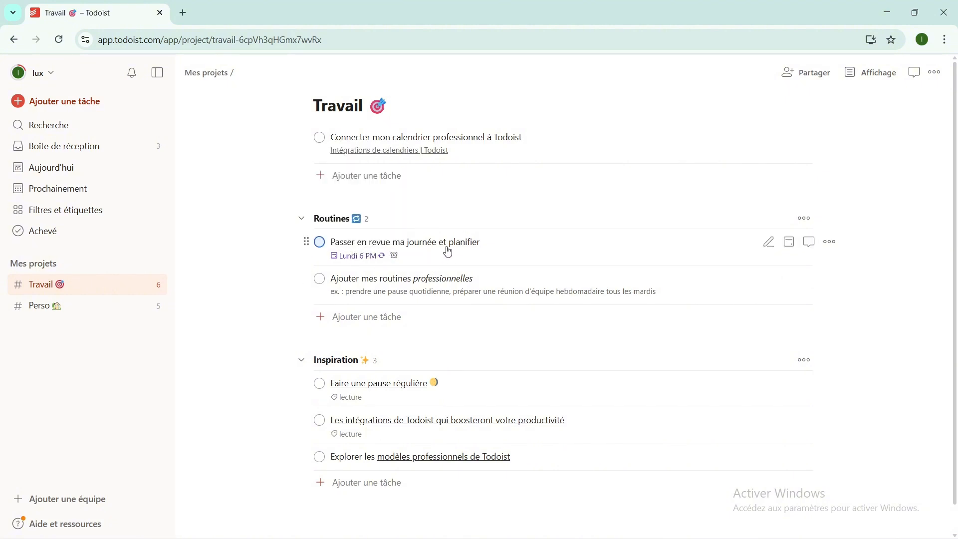
scroll(358, 293, down, 1)
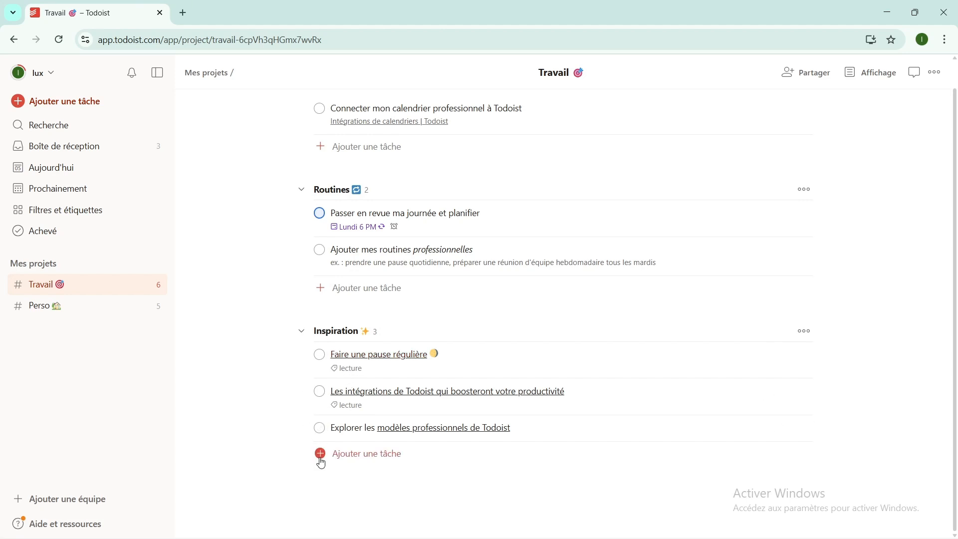
Duplicate the Inspiration section and the Routines section in the Travail project
click(806, 333)
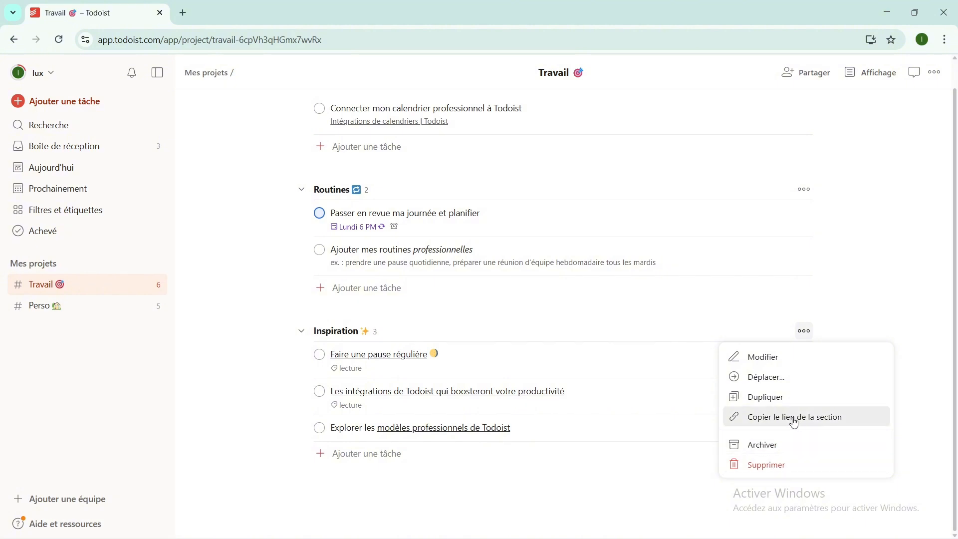
click(761, 398)
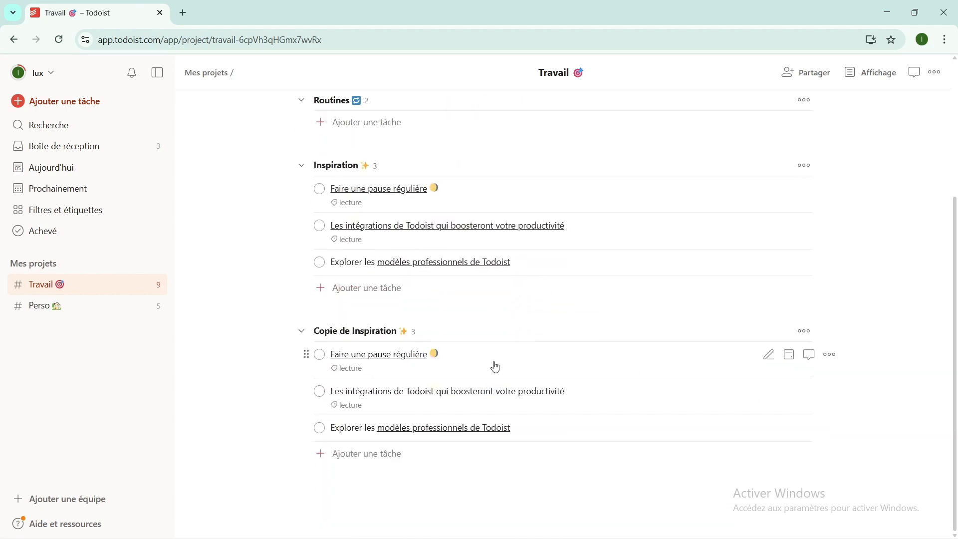
scroll(495, 368, up, 3)
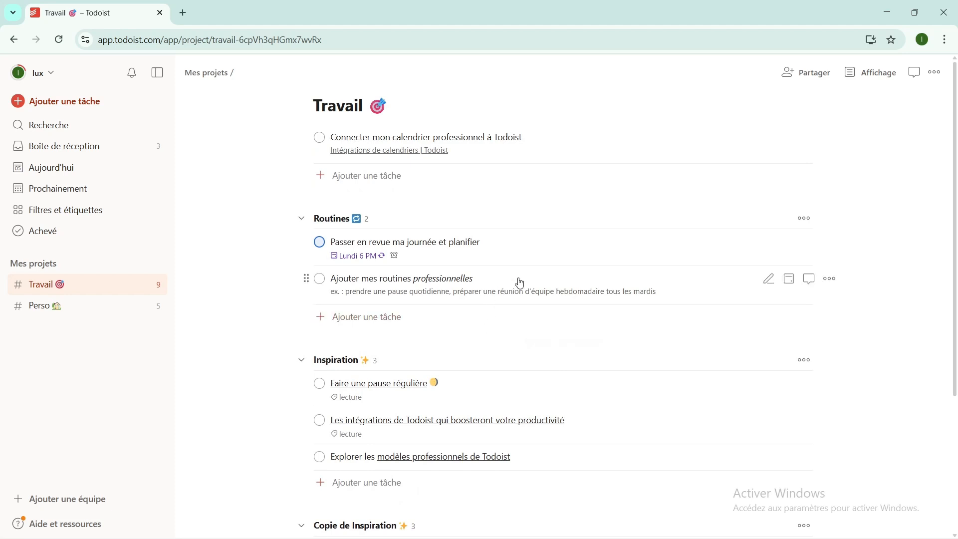
click(806, 220)
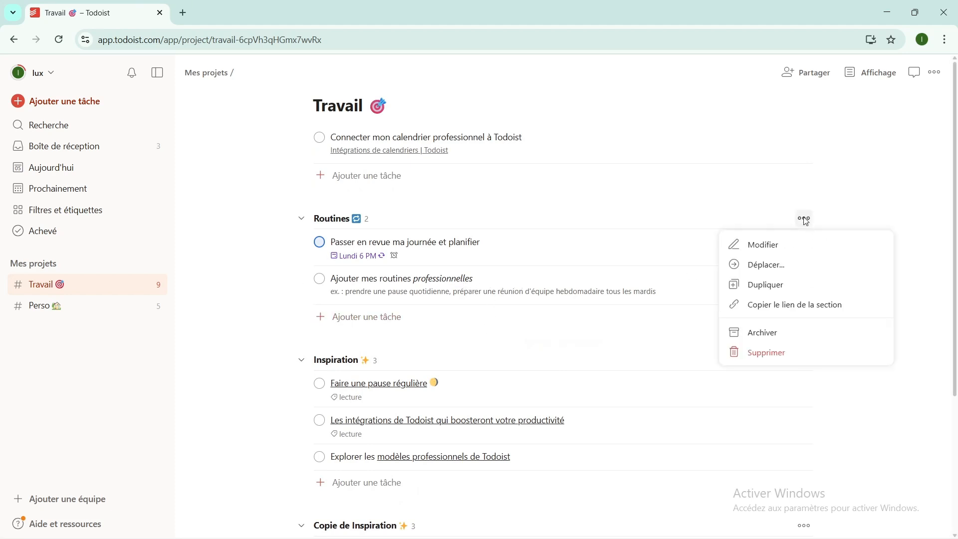
click(762, 292)
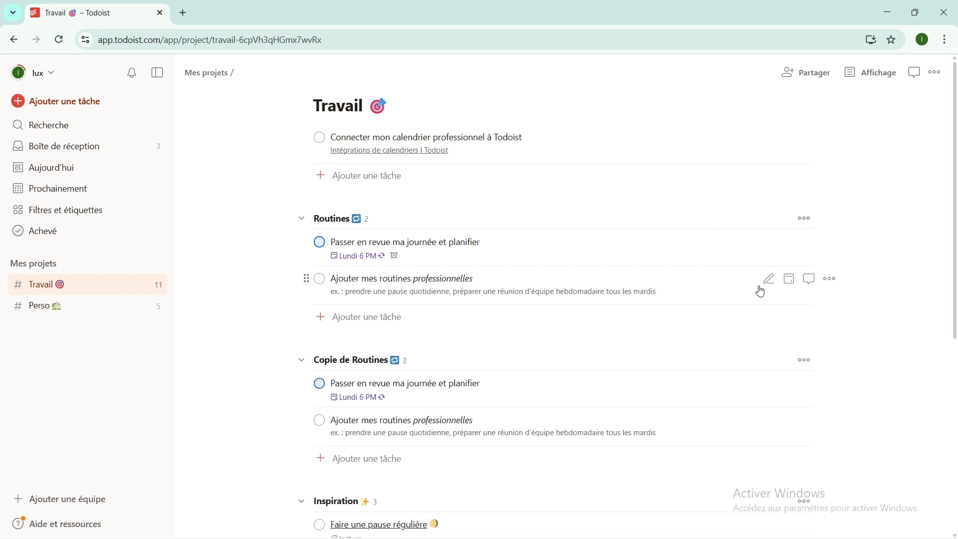